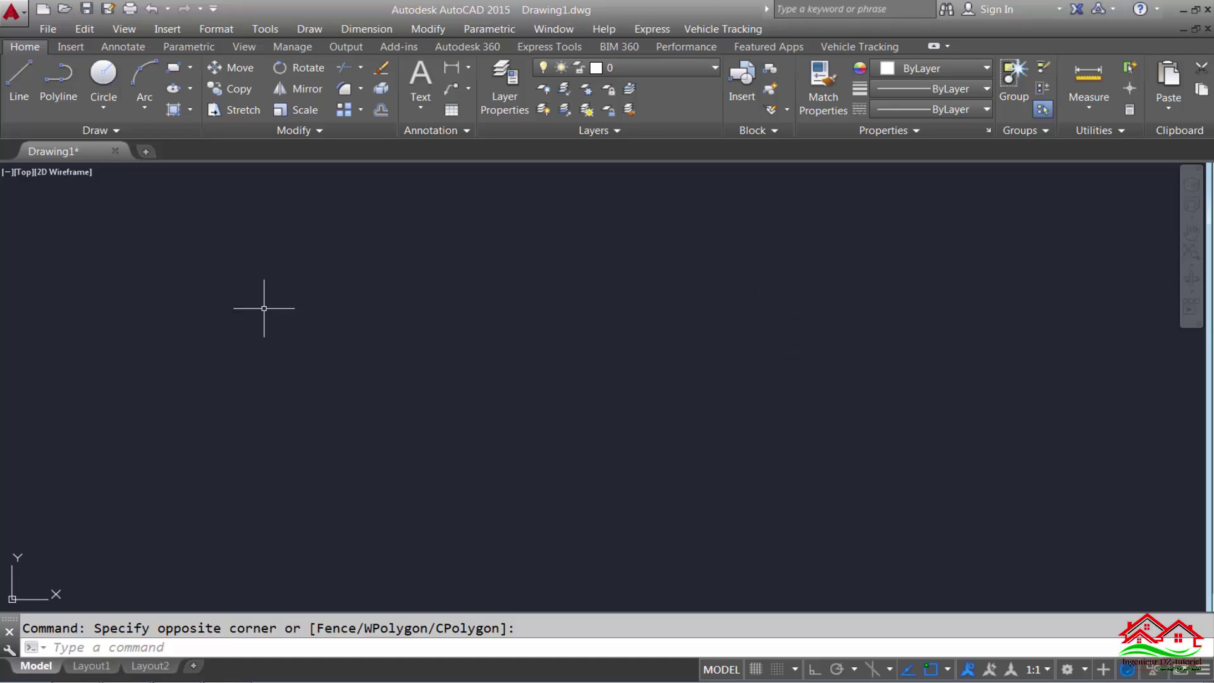
# - Draw a radius-20 circle near the centre of the canvas and zoom in on it
pyautogui.click(103, 75)
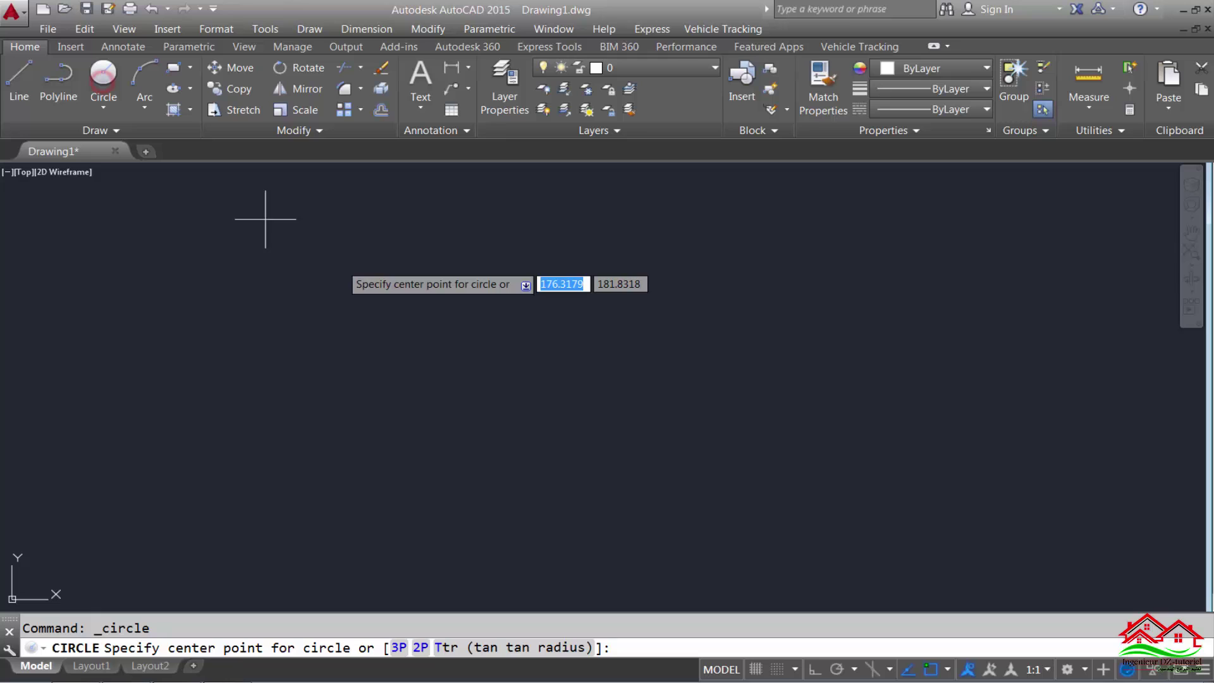
pyautogui.click(538, 364)
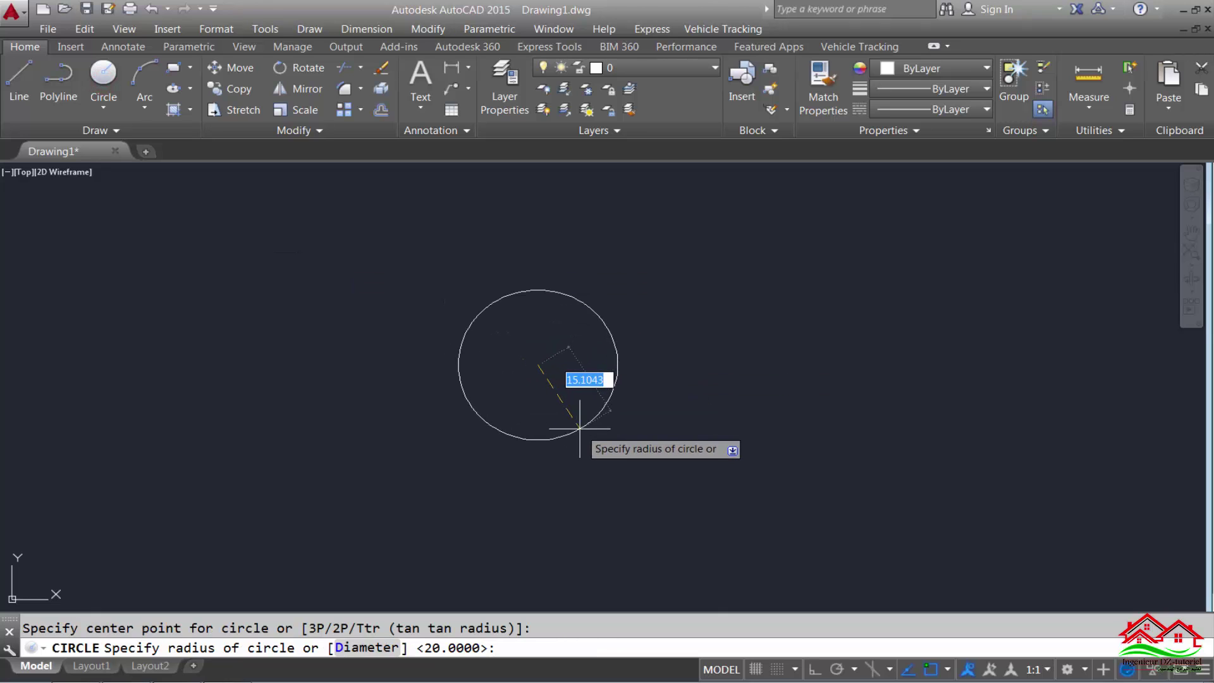
pyautogui.write('20')
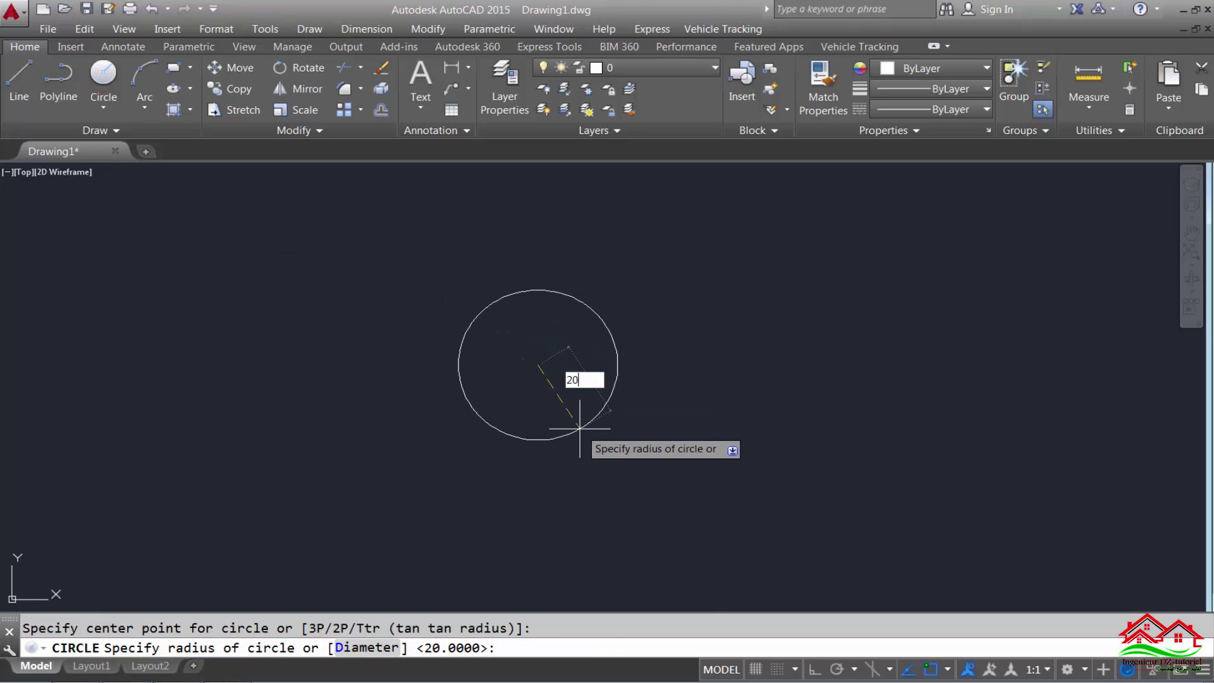
pyautogui.press('Return')
pyautogui.moveTo(529, 360); pyautogui.dragTo(546, 373, button='middle')
pyautogui.scroll(2, 546, 374)
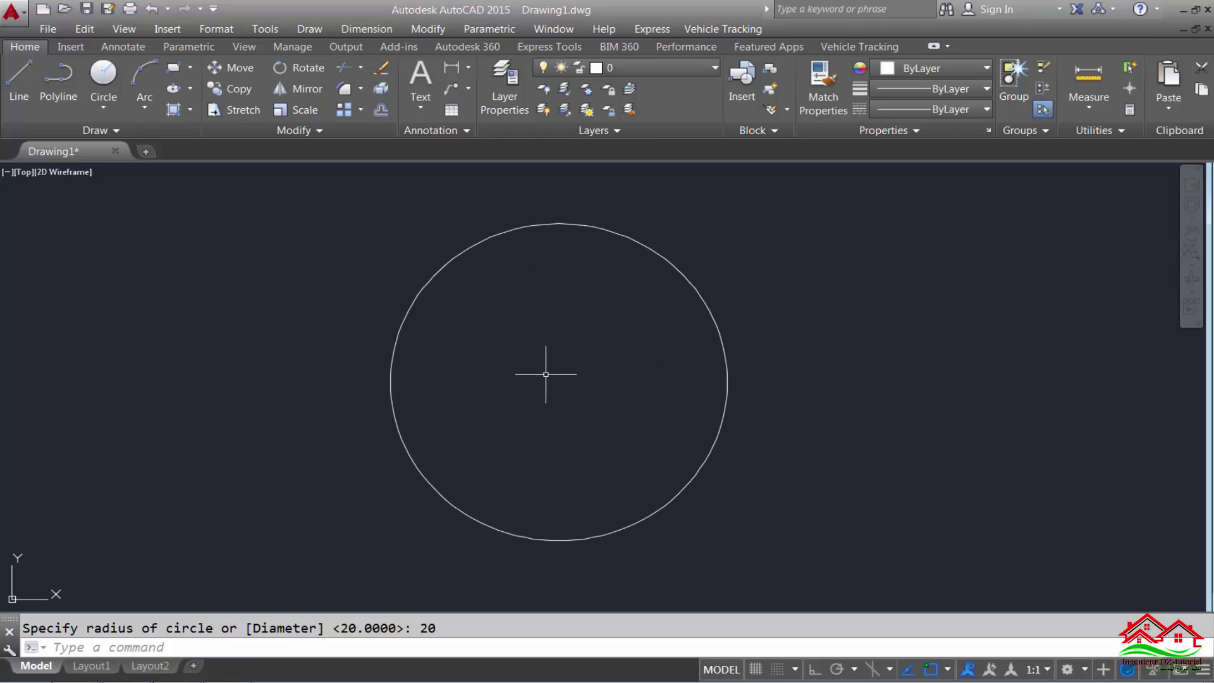
# - Divide the circle into 10 equal segments using the DIVIDE command
pyautogui.click(141, 647)
pyautogui.write('di')
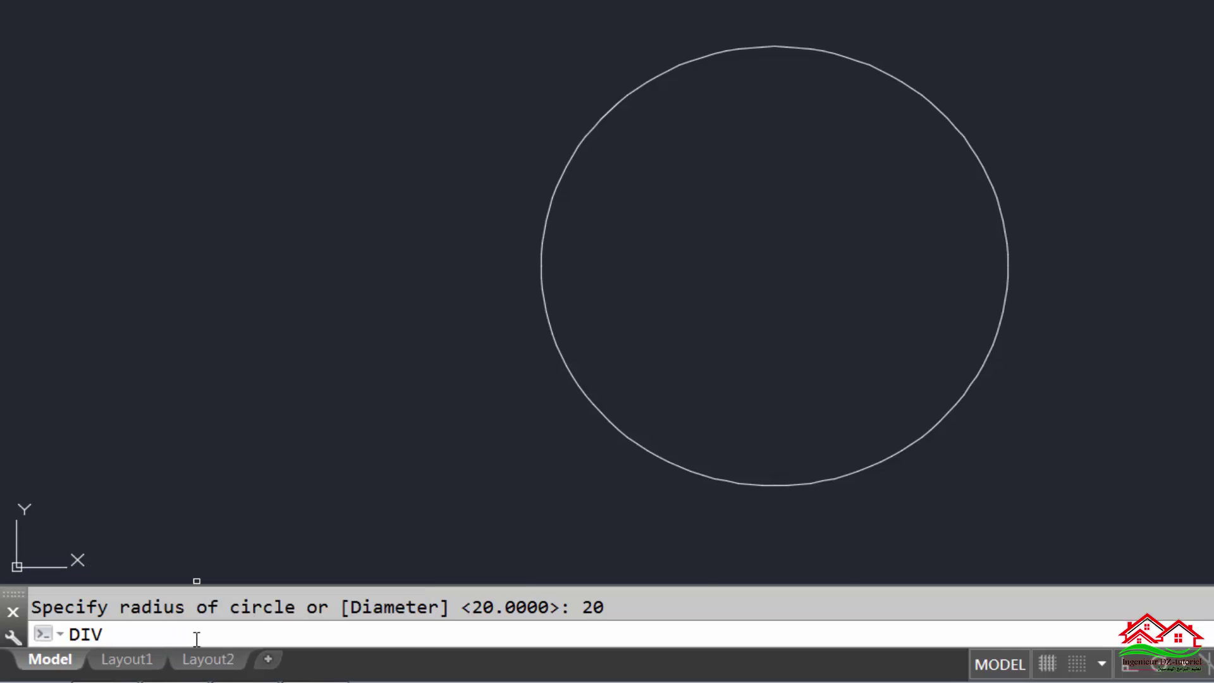
pyautogui.press('Return')
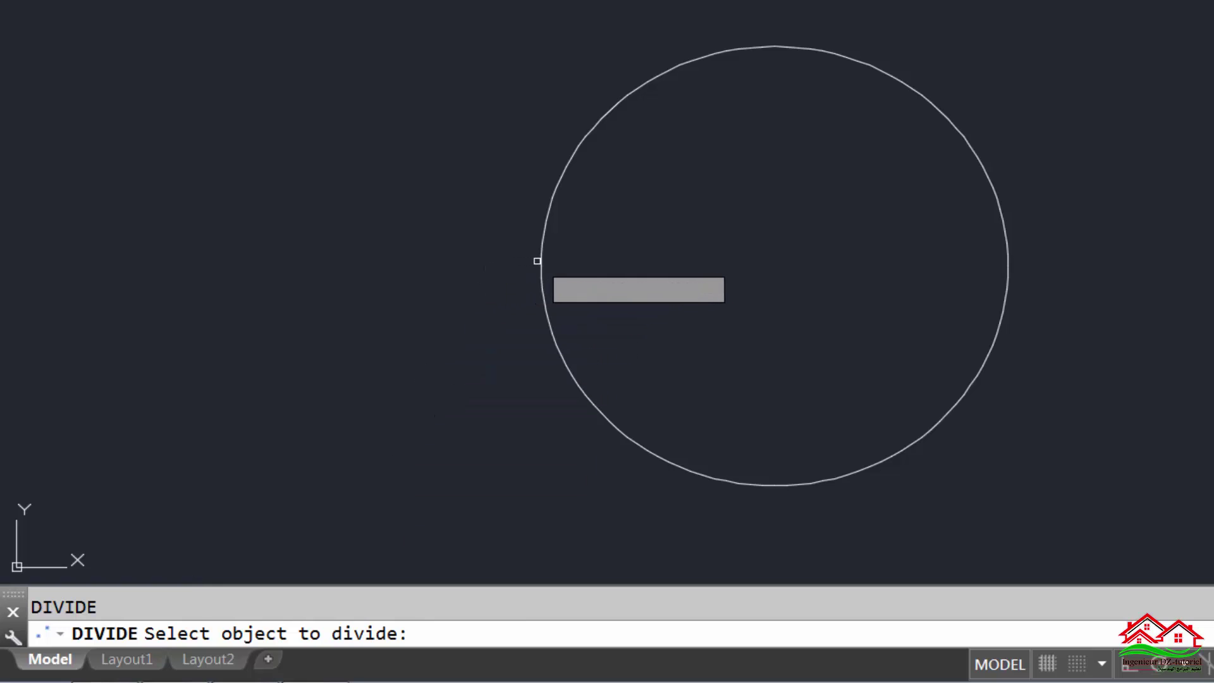
pyautogui.click(541, 262)
pyautogui.write('10')
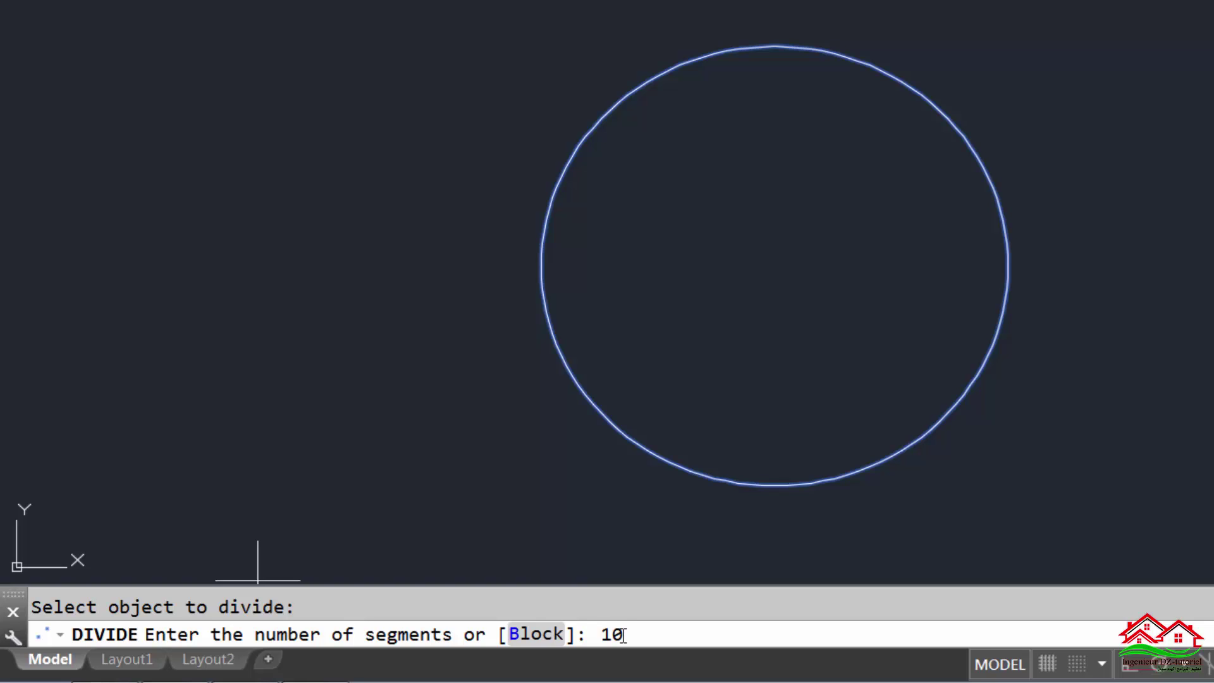
pyautogui.press('Return')
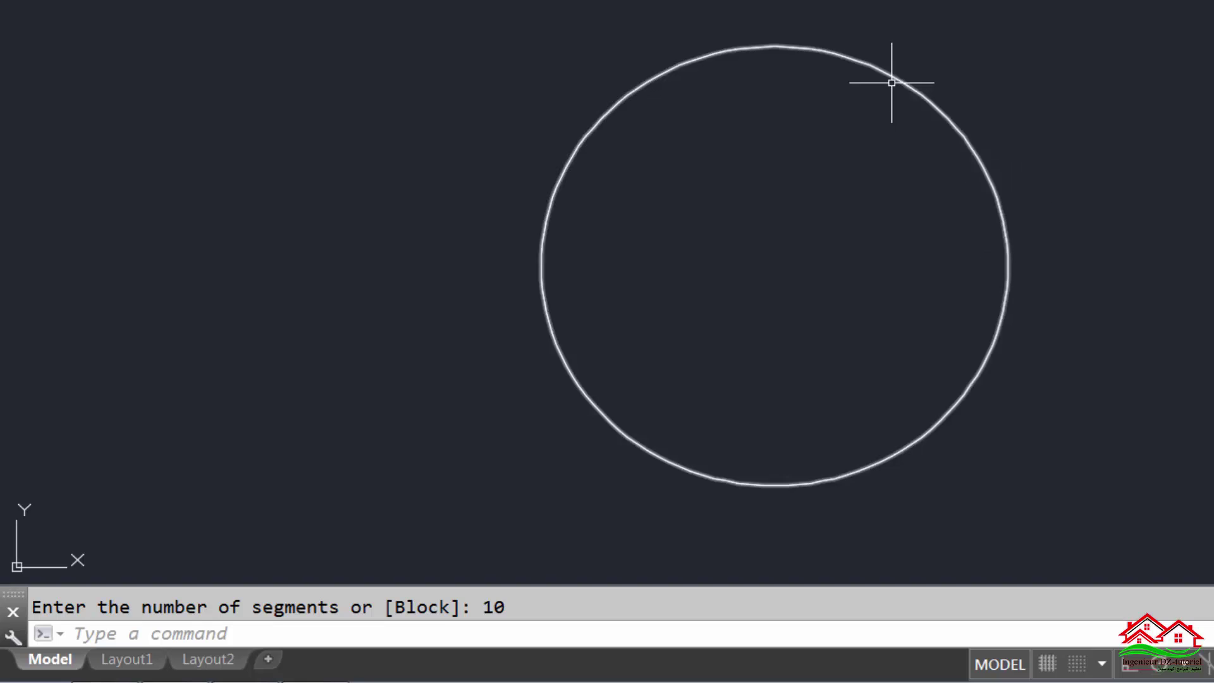
pyautogui.click(444, 646)
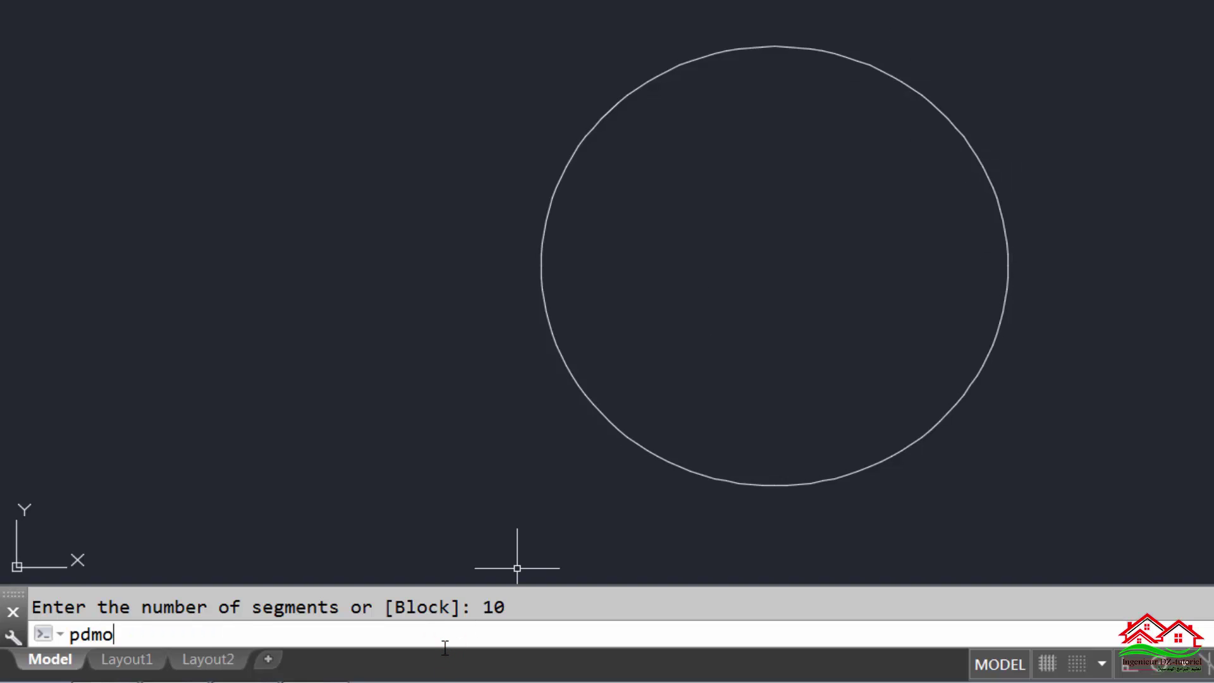
# - Set PDMODE to 2 so the division points display as crosses
pyautogui.write('de')
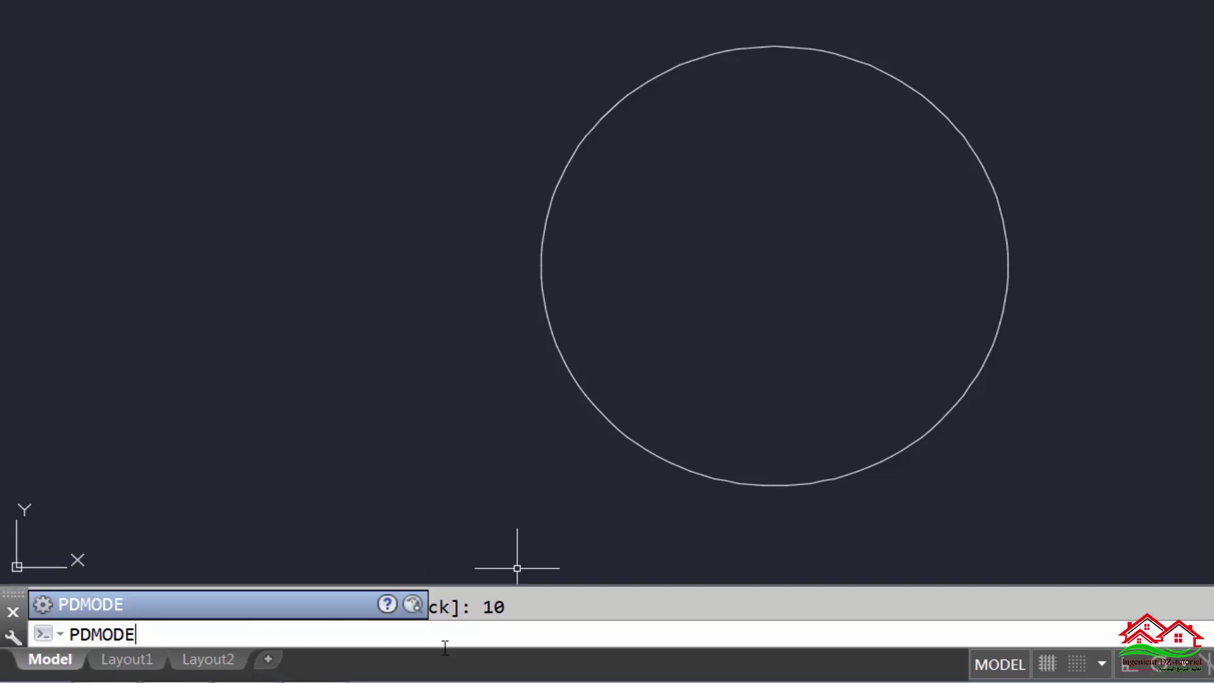
pyautogui.press('Return')
pyautogui.click(526, 631)
pyautogui.write('2')
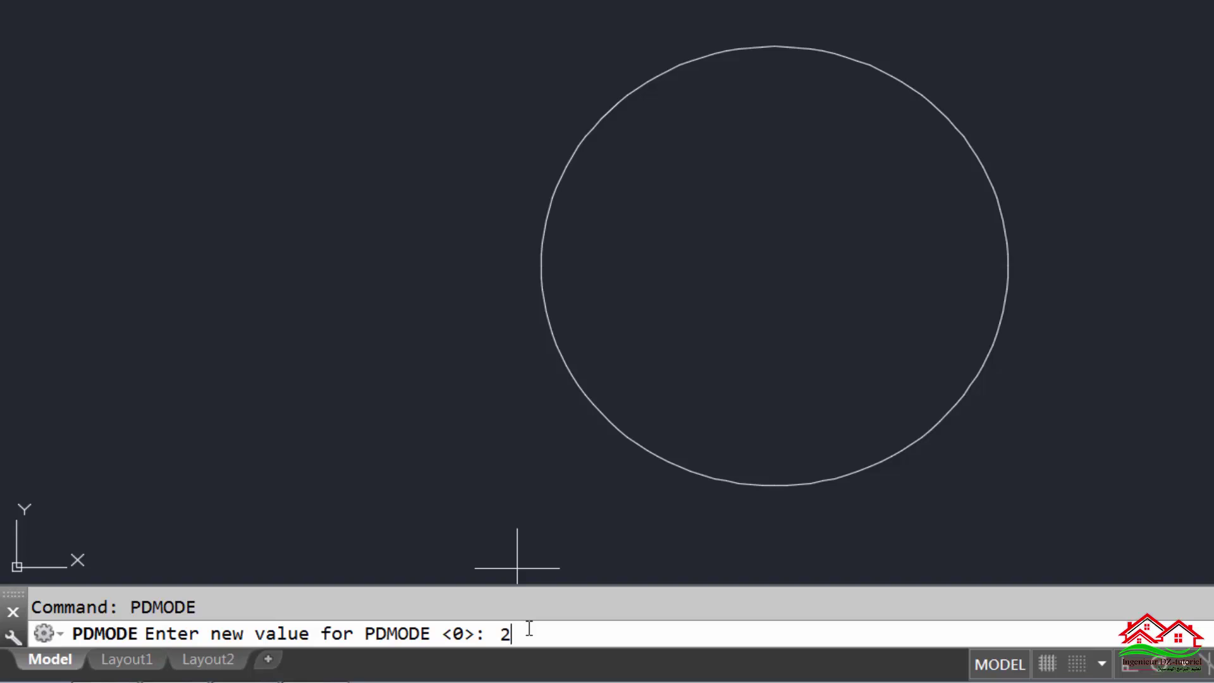
pyautogui.press('Return')
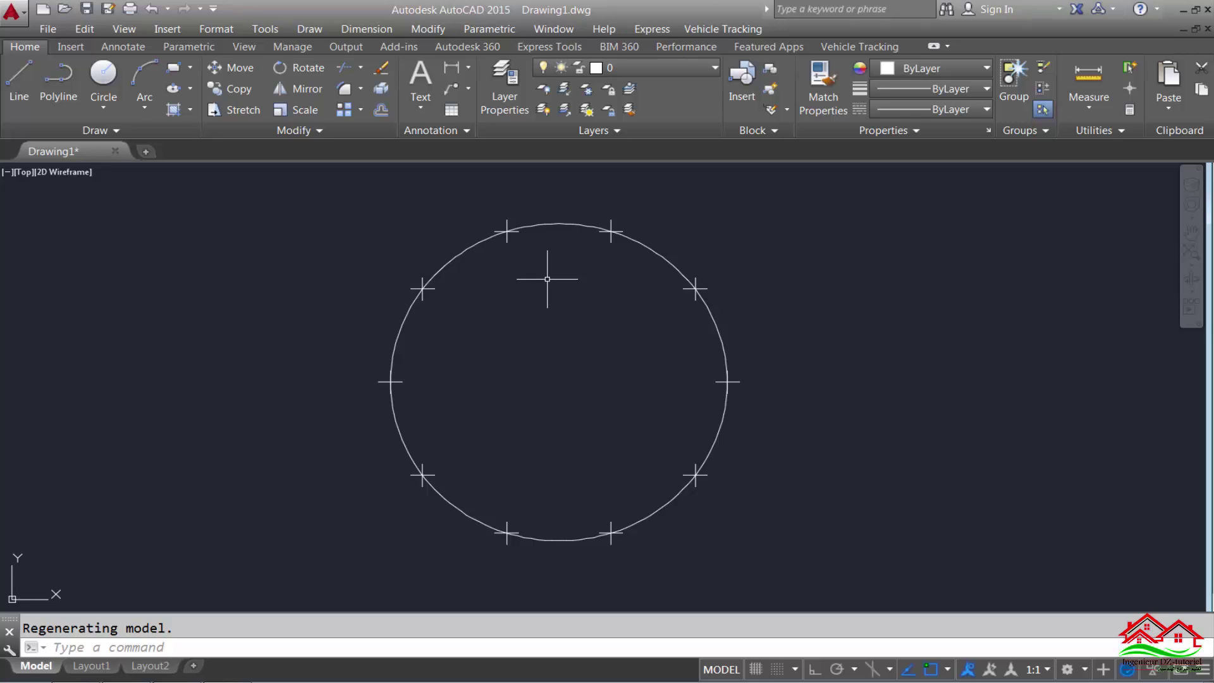
# - Turn on Node object snap and draw a radius from the centre to the upper-right division point
pyautogui.click(19, 94)
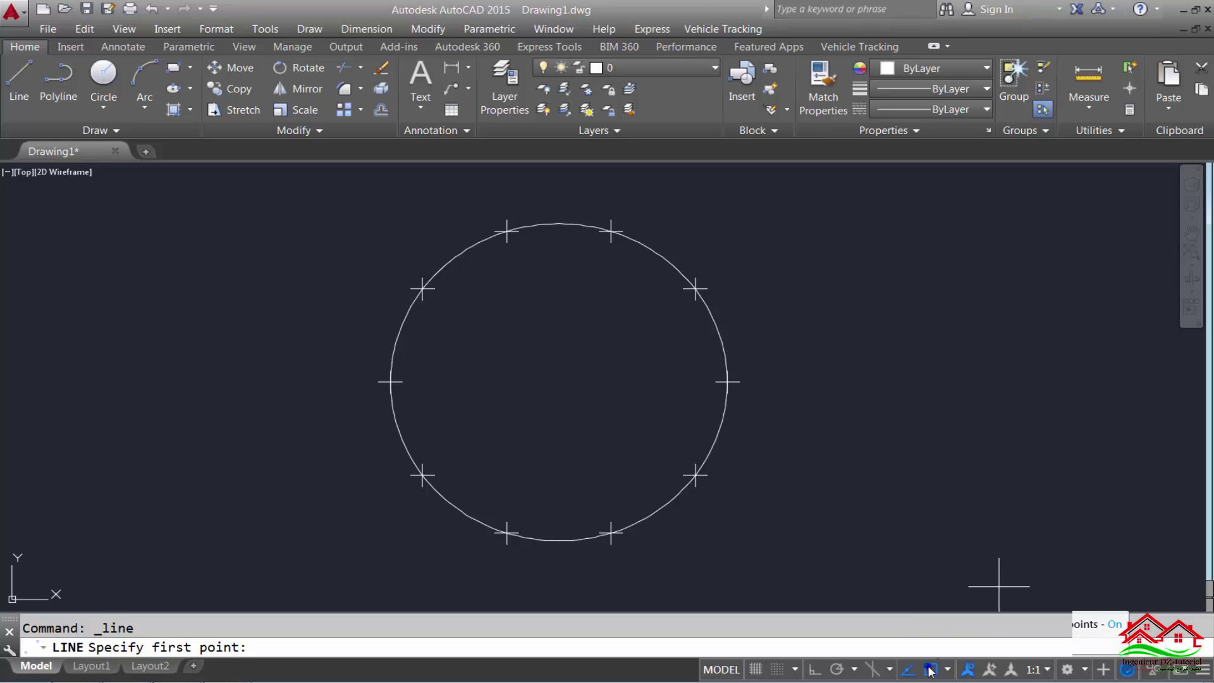
pyautogui.rightClick(930, 671)
pyautogui.click(970, 440)
pyautogui.click(722, 352)
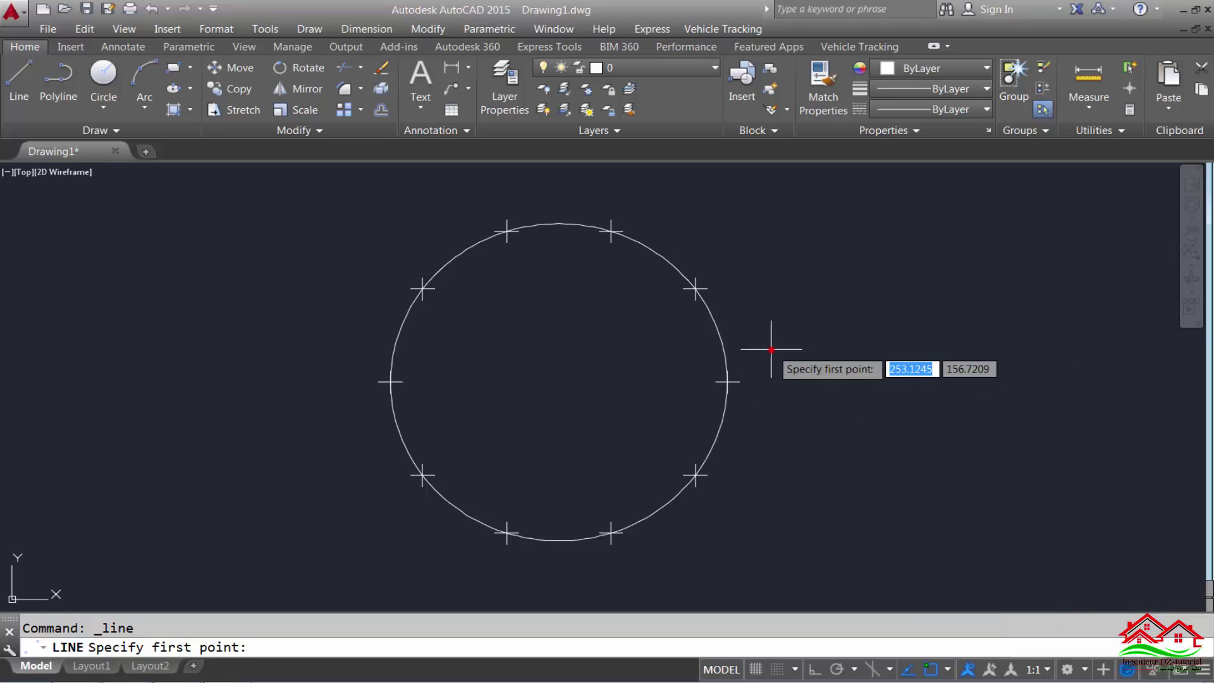
pyautogui.click(559, 381)
pyautogui.click(695, 288)
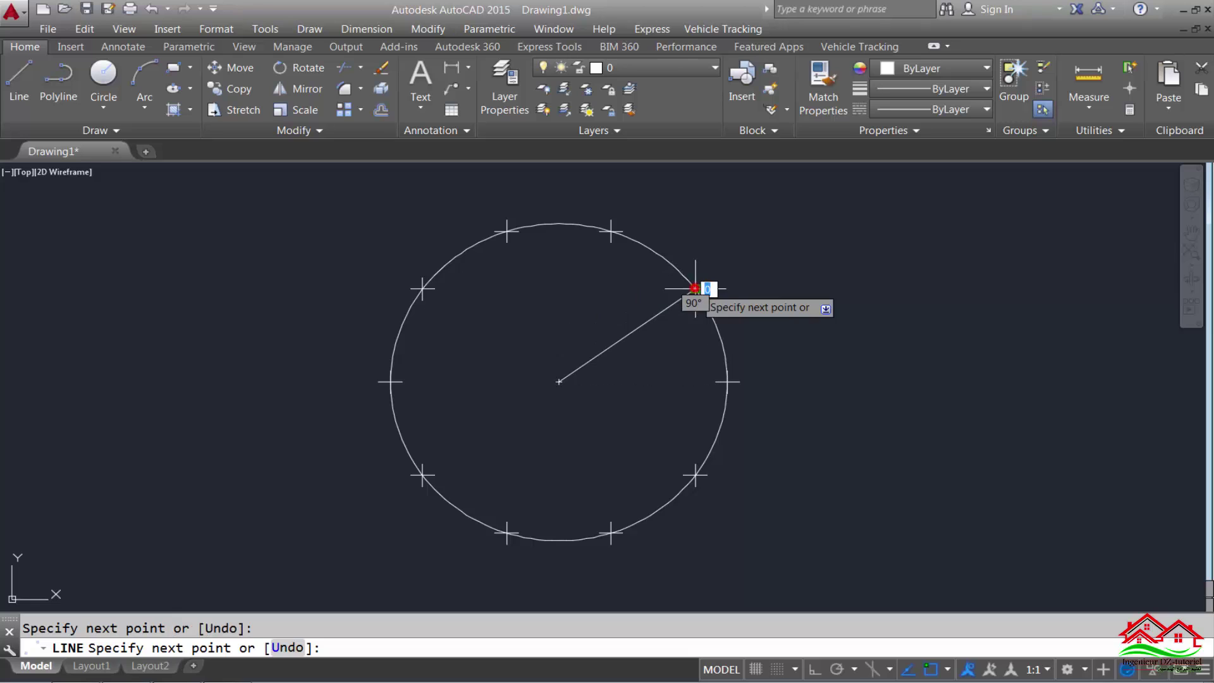
pyautogui.press('Return')
# - Draw radii from the centre to the upper, top-left, upper-left and leftmost division points
pyautogui.press('Return')
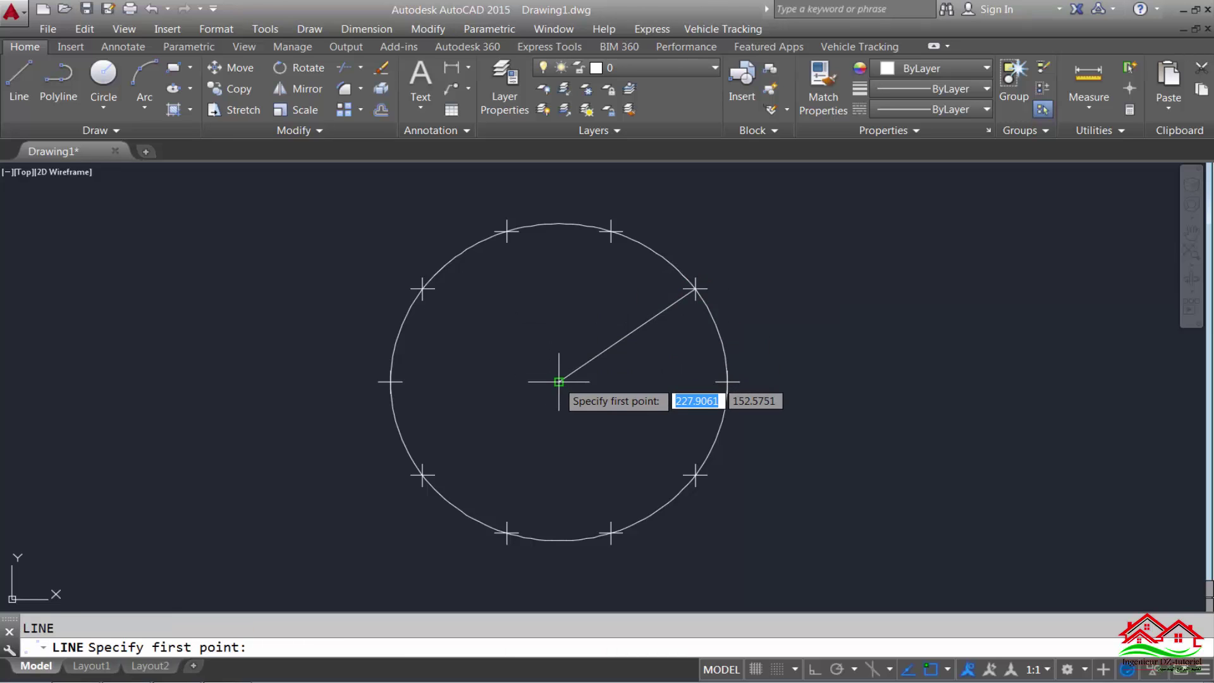
pyautogui.click(559, 381)
pyautogui.click(611, 231)
pyautogui.press('Return')
pyautogui.press('Return')
pyautogui.click(559, 381)
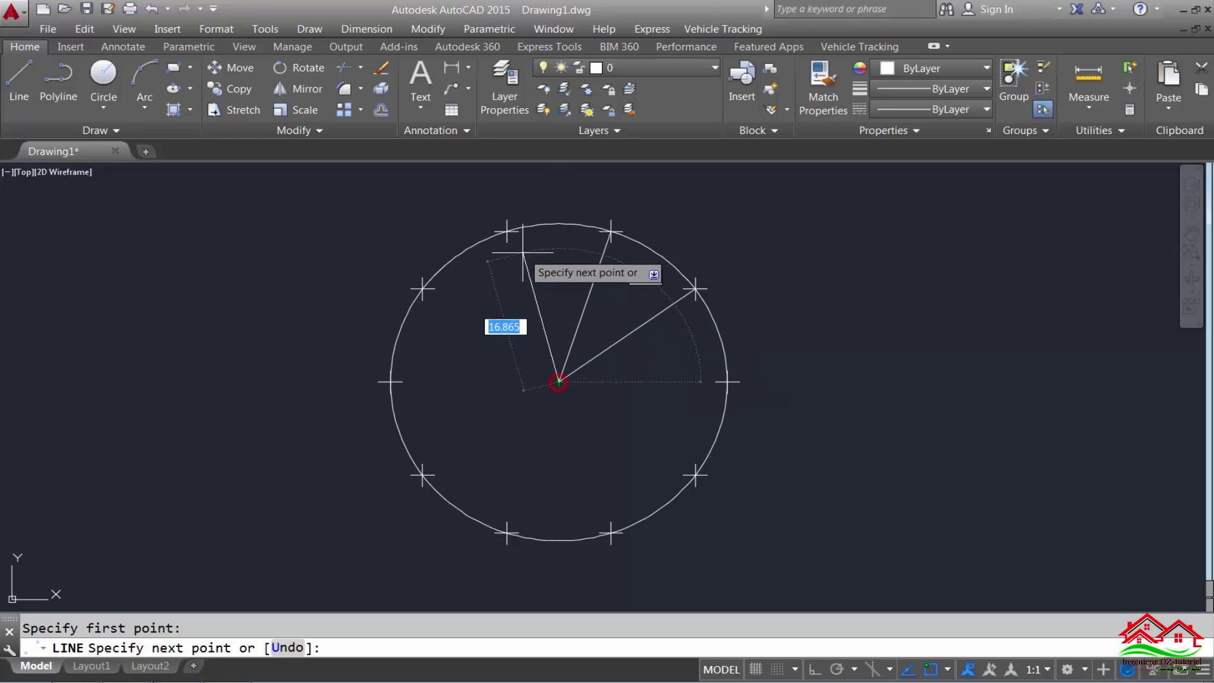
pyautogui.click(507, 231)
pyautogui.press('Return')
pyautogui.press('Return')
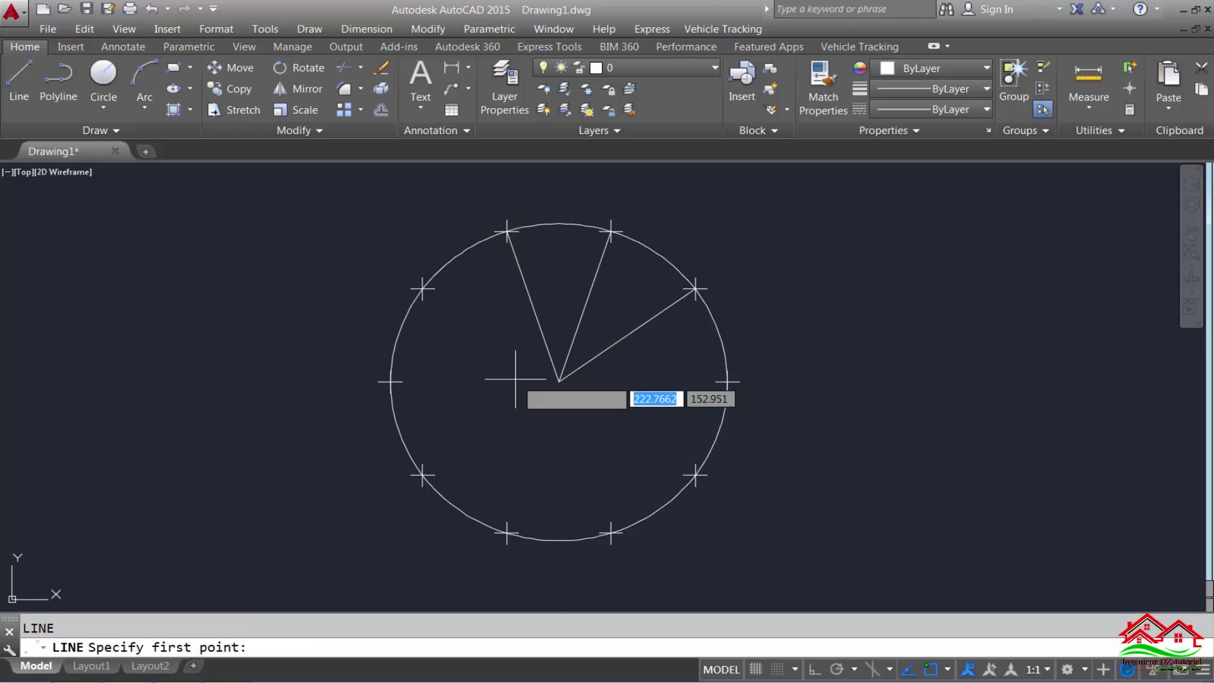
pyautogui.click(559, 382)
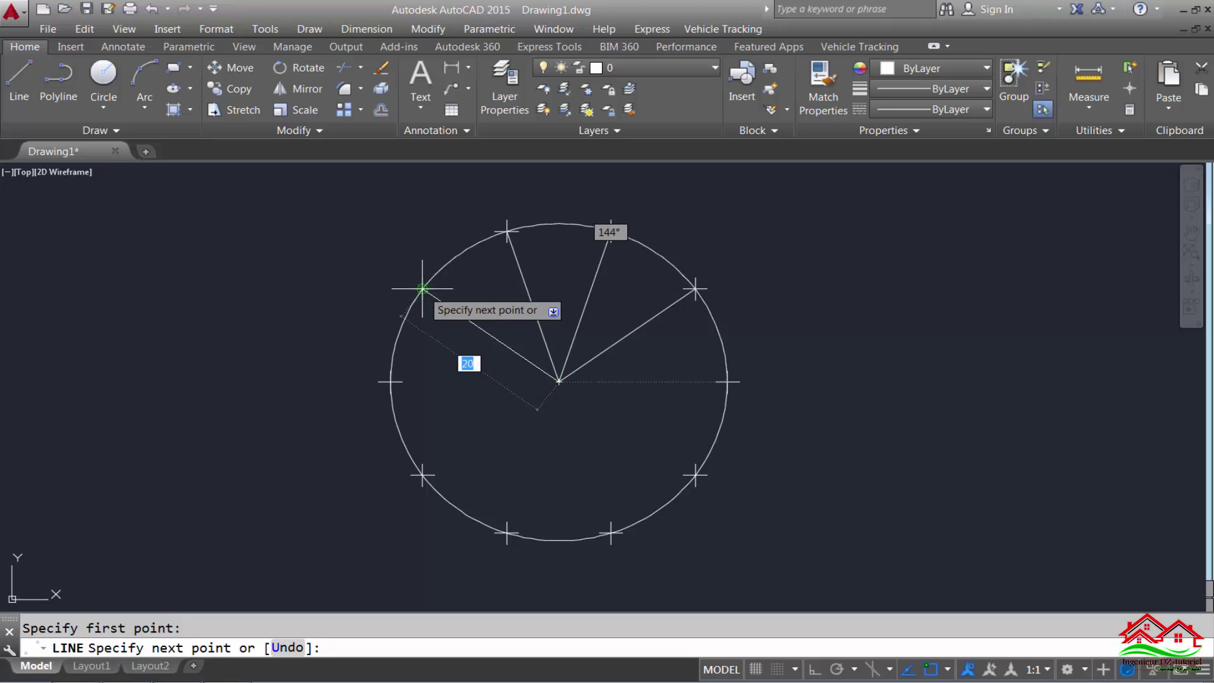
pyautogui.click(422, 289)
pyautogui.press('Return')
pyautogui.press('Return')
pyautogui.click(559, 381)
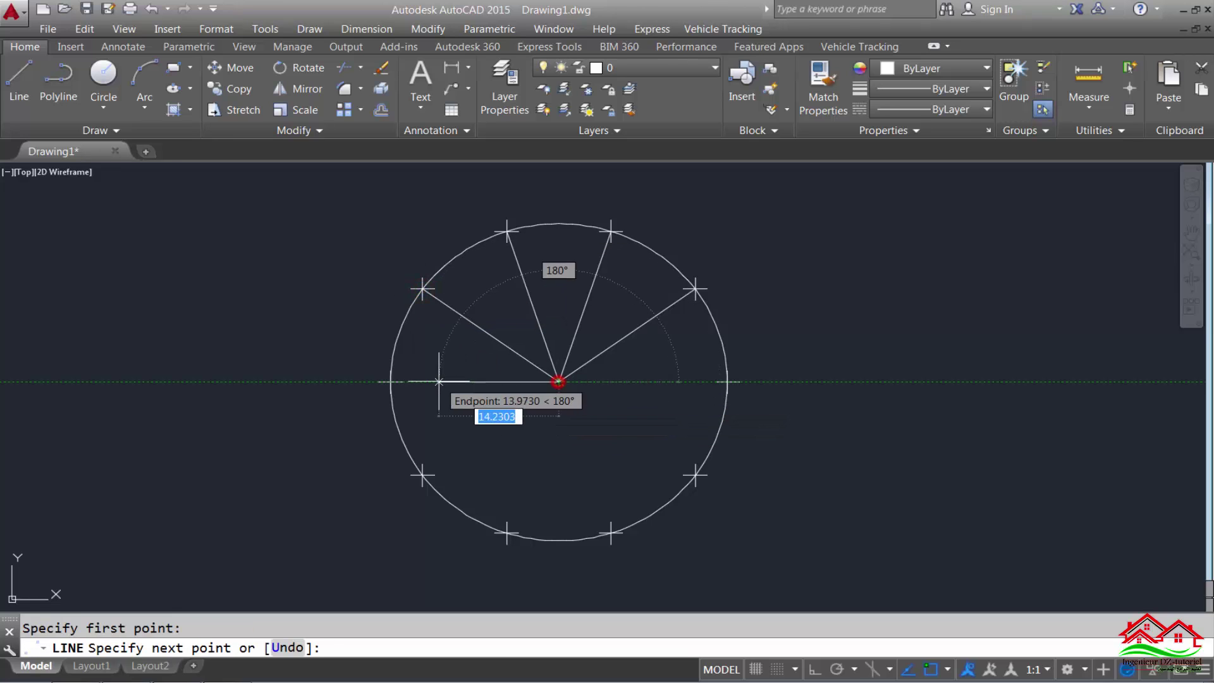
pyautogui.click(390, 382)
pyautogui.press('Return')
pyautogui.press('Return')
# - Draw radii from the centre to the lower-left, bottom-left and bottom-right division points
pyautogui.click(559, 382)
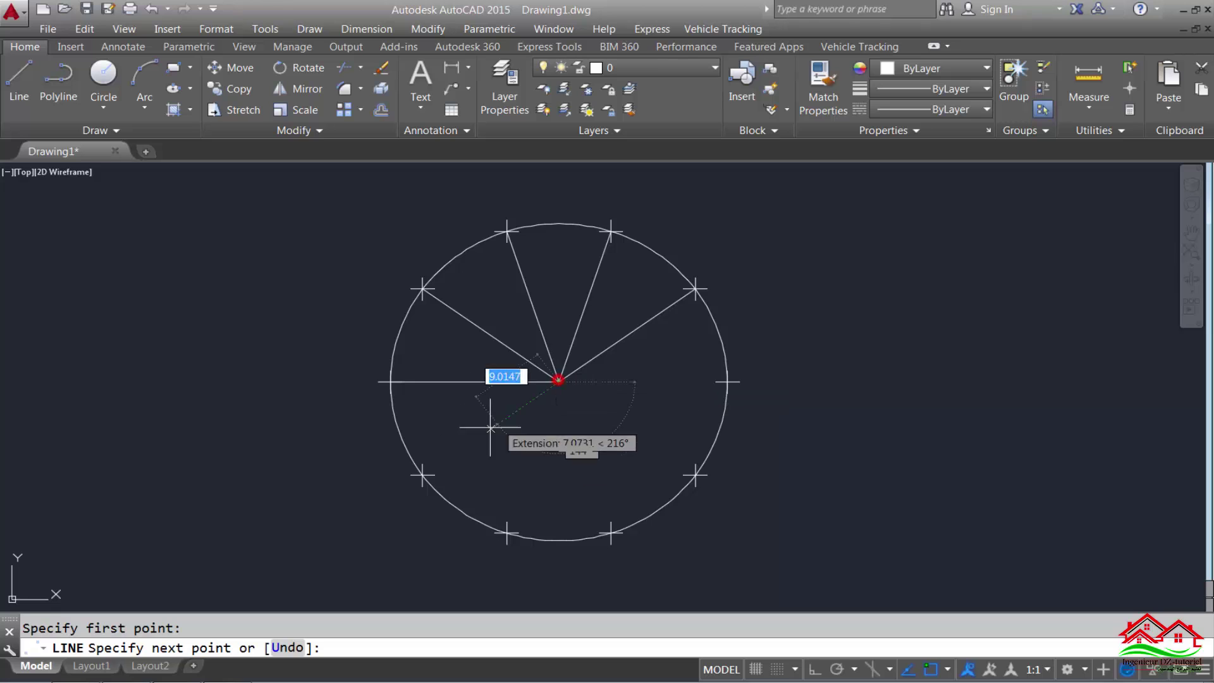
pyautogui.click(422, 474)
pyautogui.press('Return')
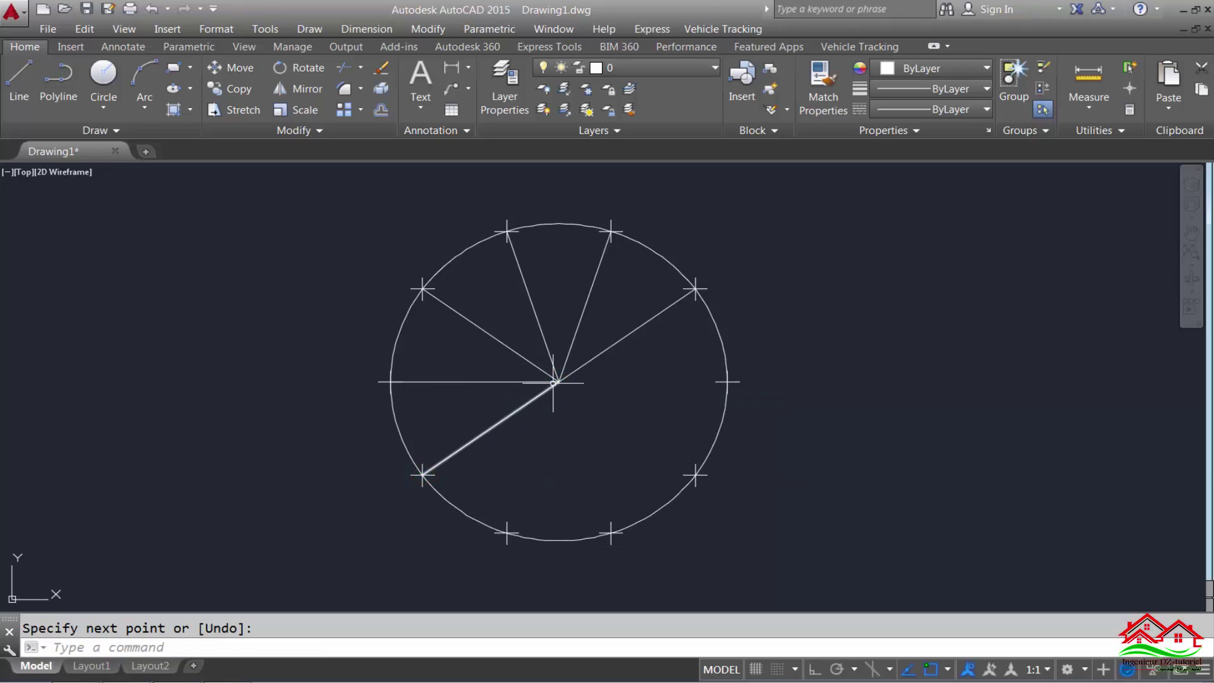
pyautogui.press('Return')
pyautogui.click(559, 381)
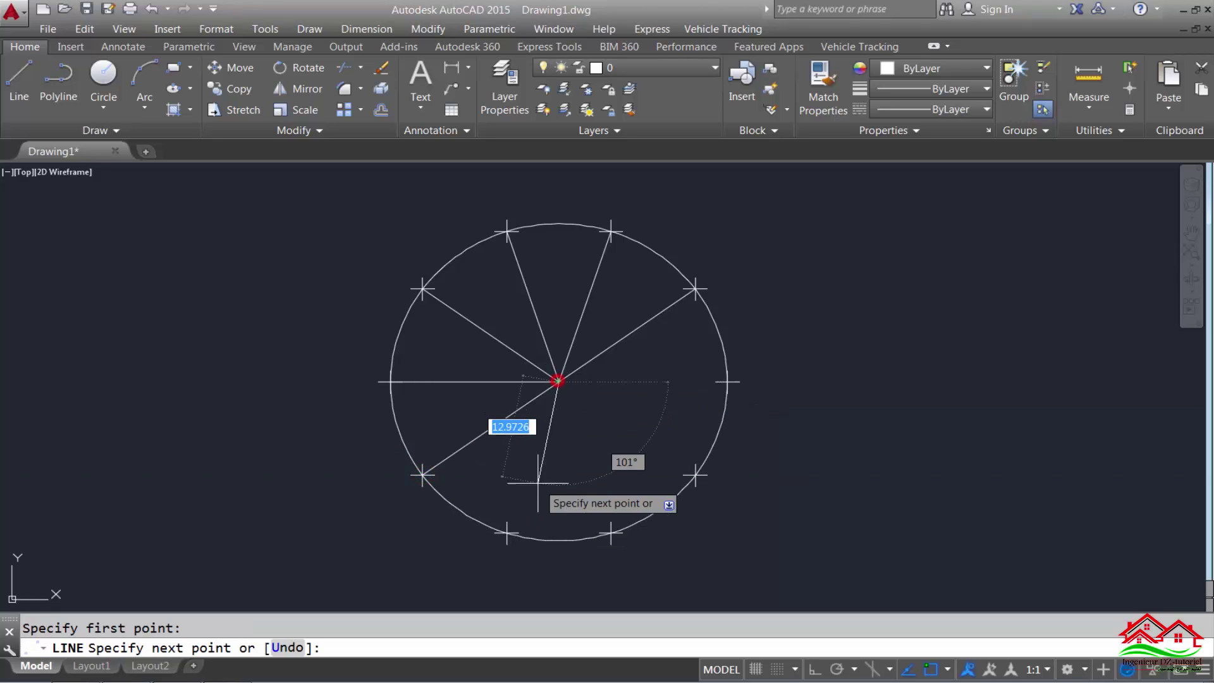
pyautogui.click(508, 532)
pyautogui.press('Return')
pyautogui.press('Return')
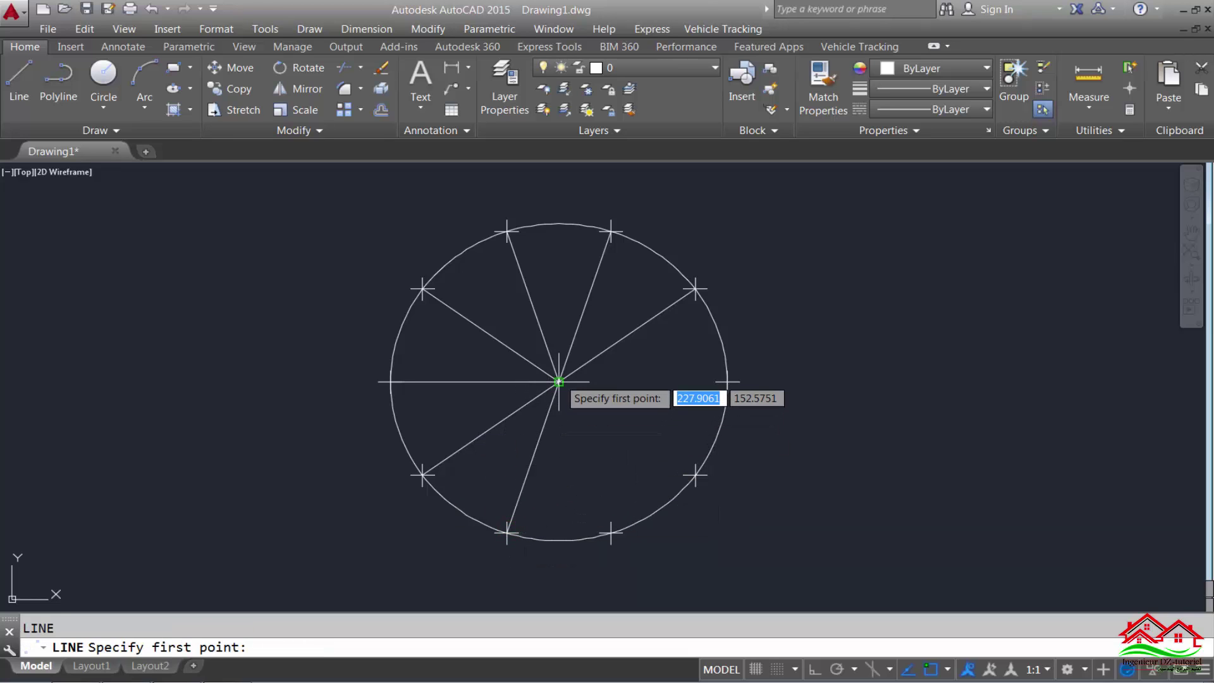
pyautogui.click(558, 382)
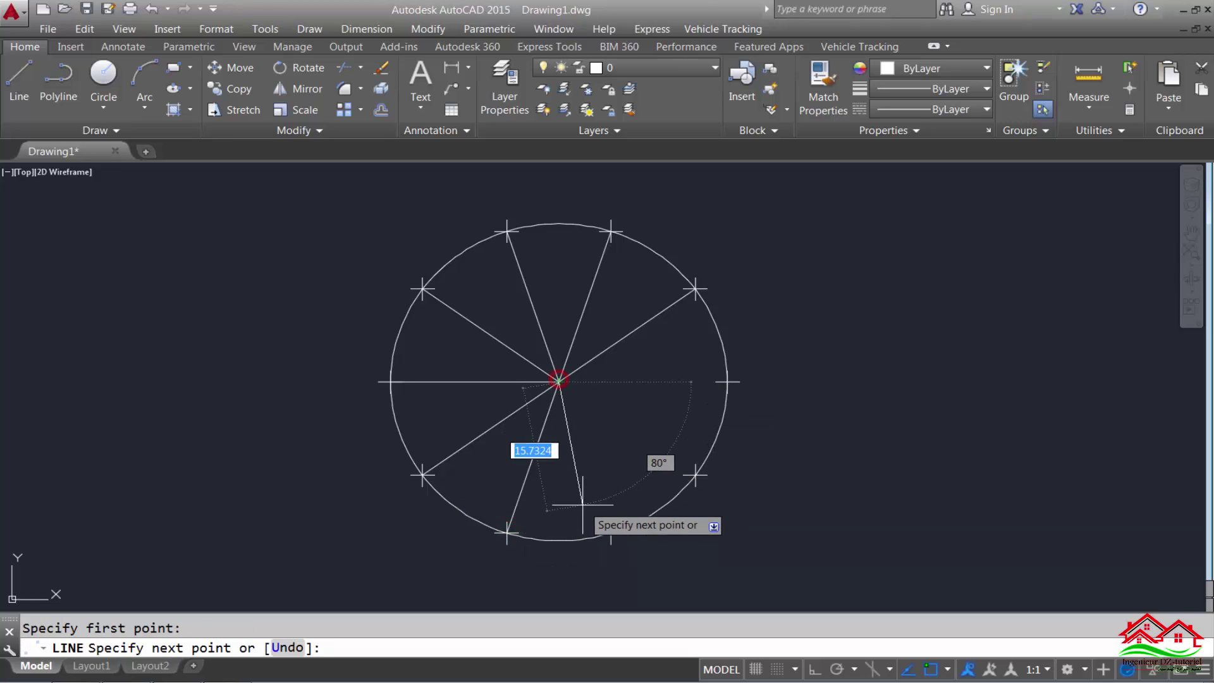
pyautogui.click(611, 536)
pyautogui.press('Return')
# - Draw the final radius to the lower-right division point and pan the view
pyautogui.press('Return')
pyautogui.click(559, 381)
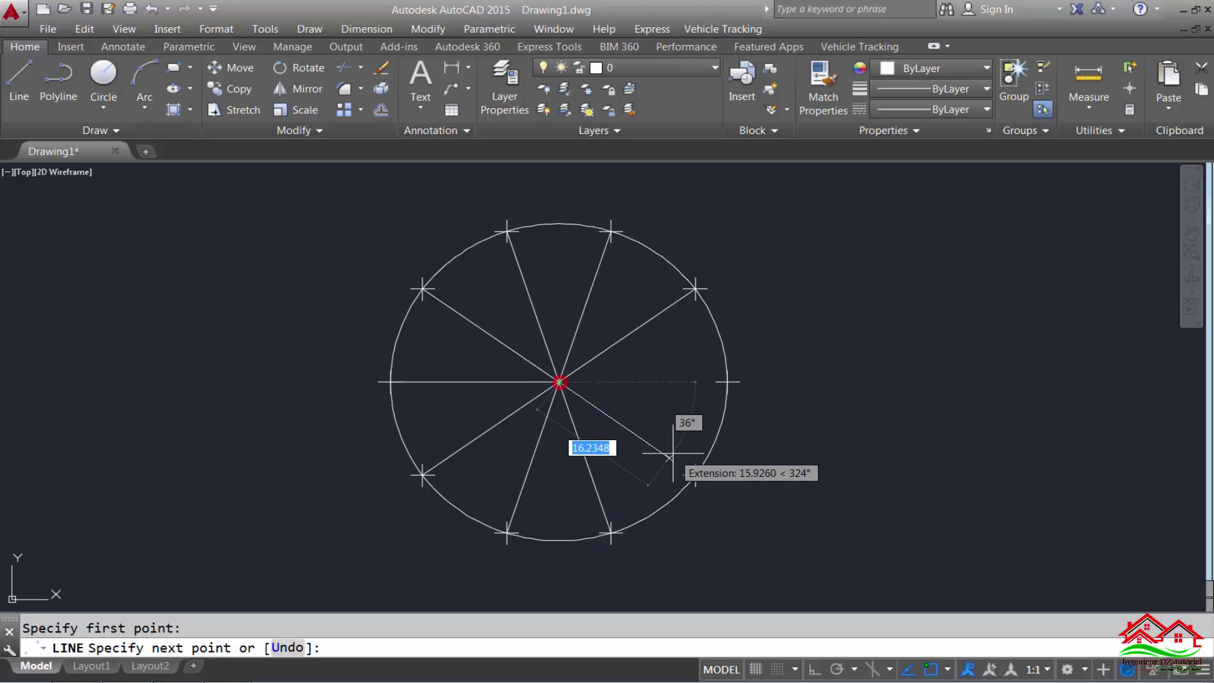
pyautogui.click(695, 474)
pyautogui.press('Return')
pyautogui.press('Return')
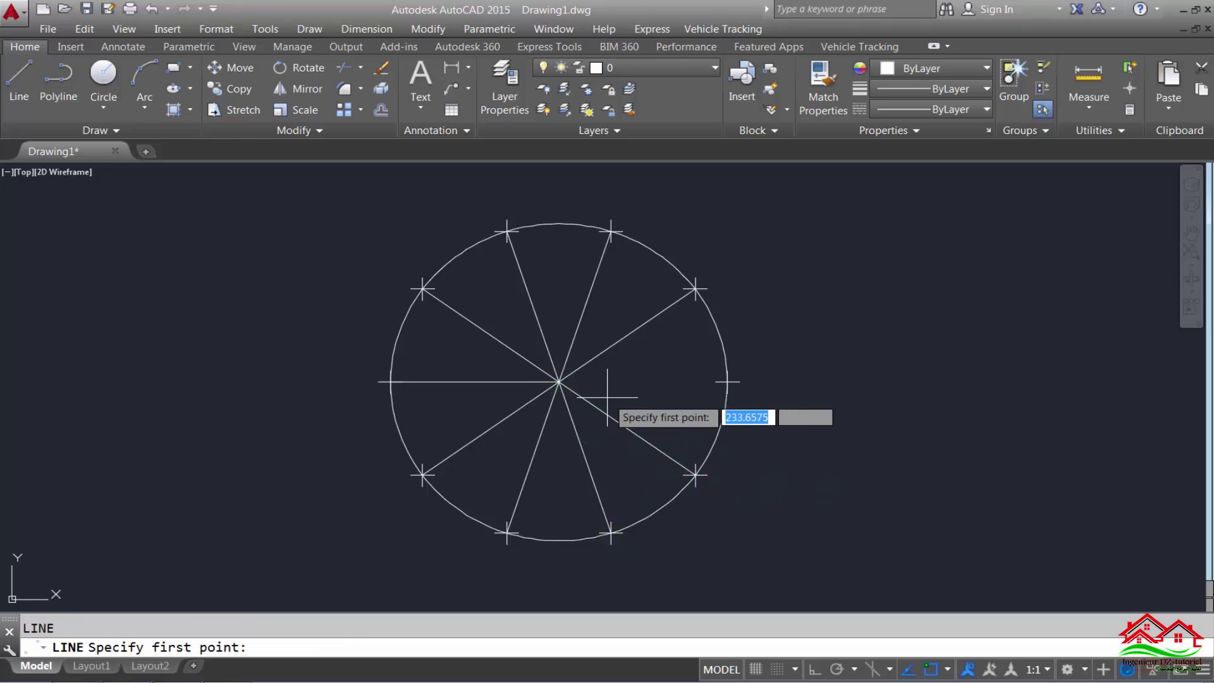
pyautogui.click(559, 381)
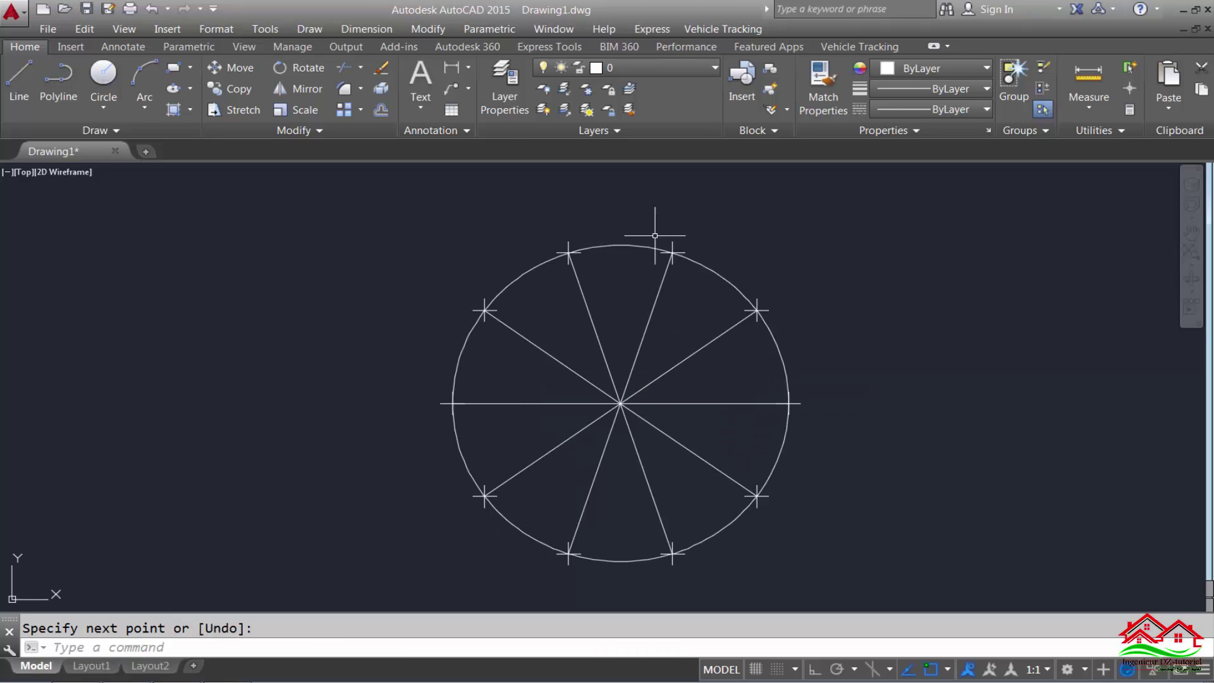
pyautogui.moveTo(632, 354); pyautogui.dragTo(578, 332, button='middle')
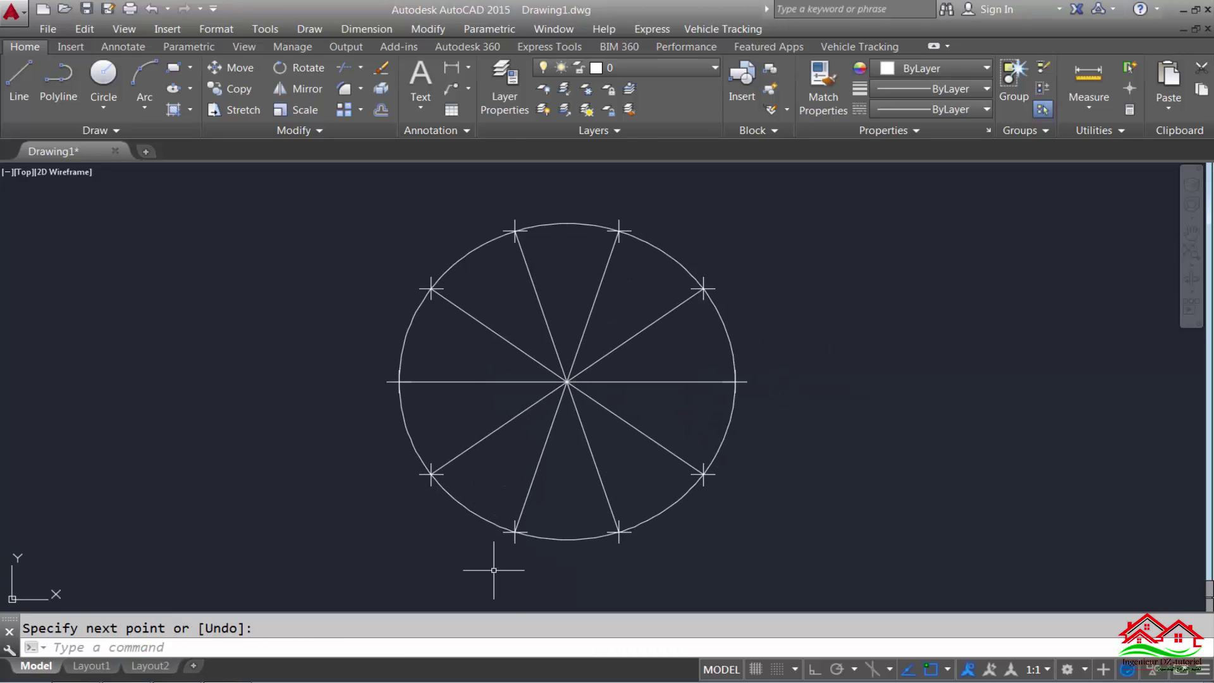
pyautogui.click(468, 645)
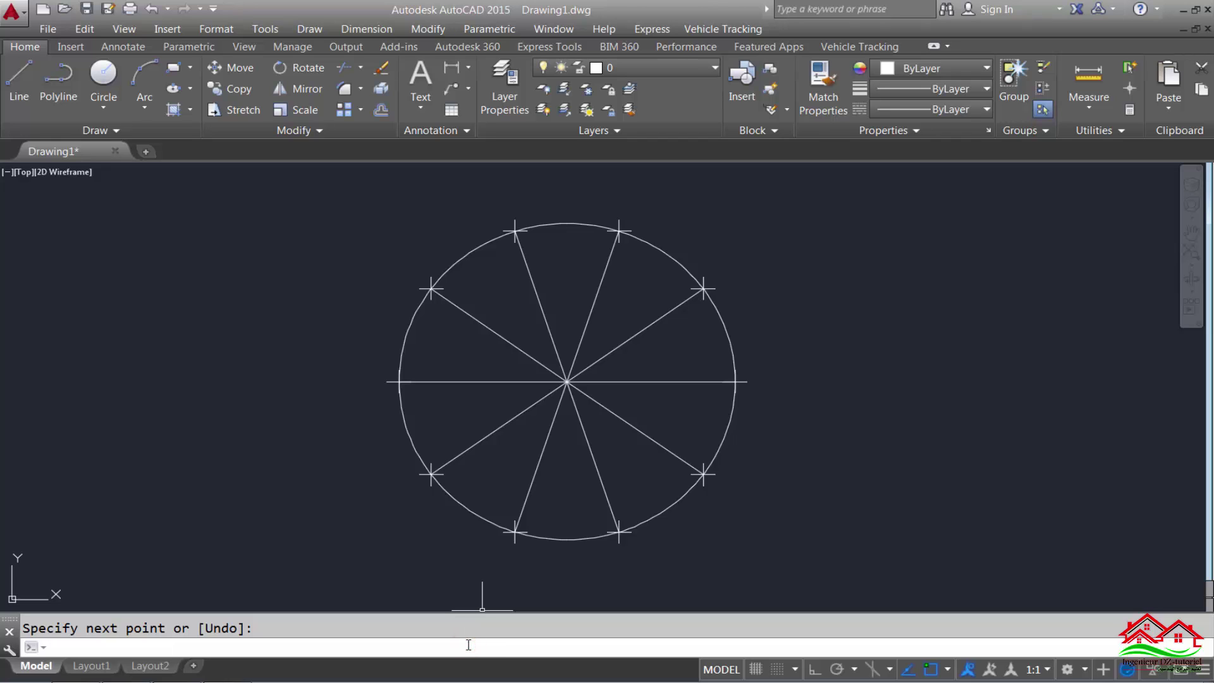
# - Reset PDMODE to 0 to hide the division point markers
pyautogui.write('pdmod')
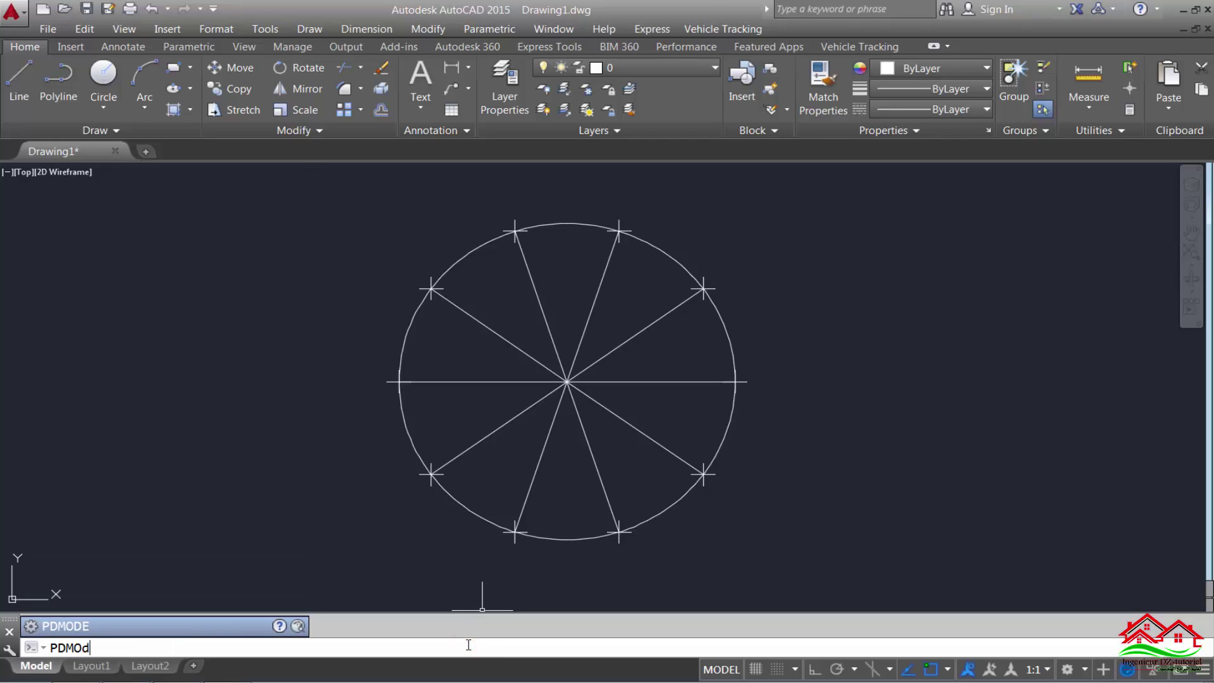
pyautogui.press('Return')
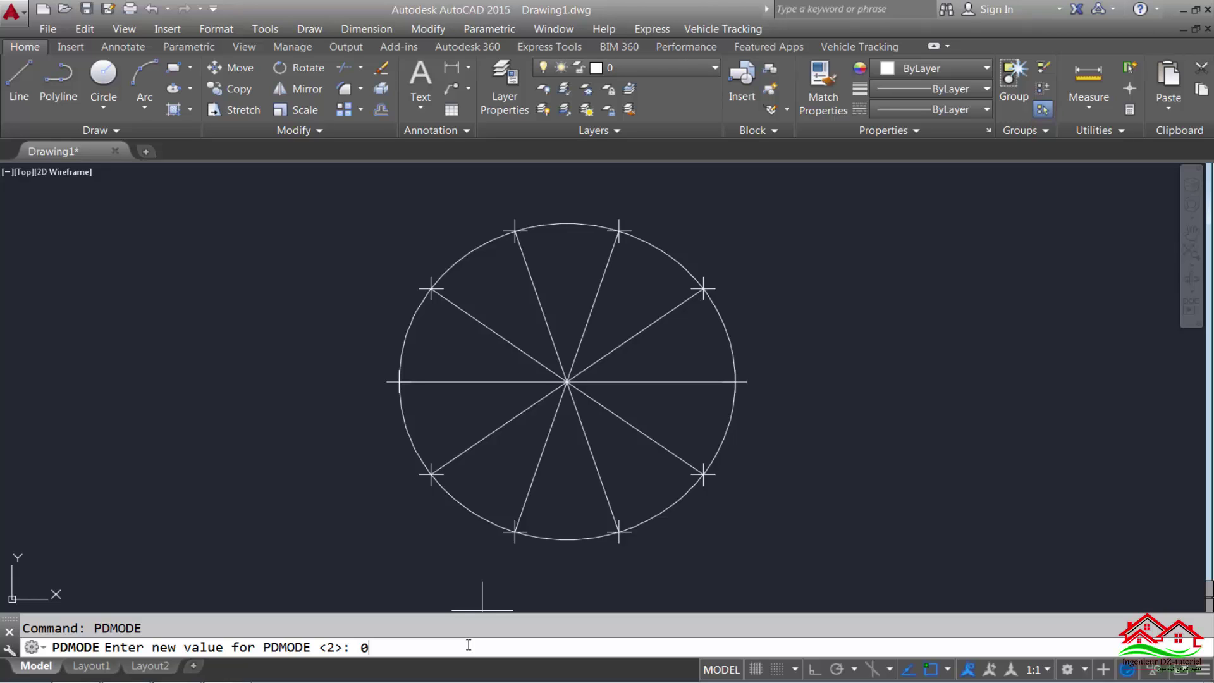
pyautogui.press('Return')
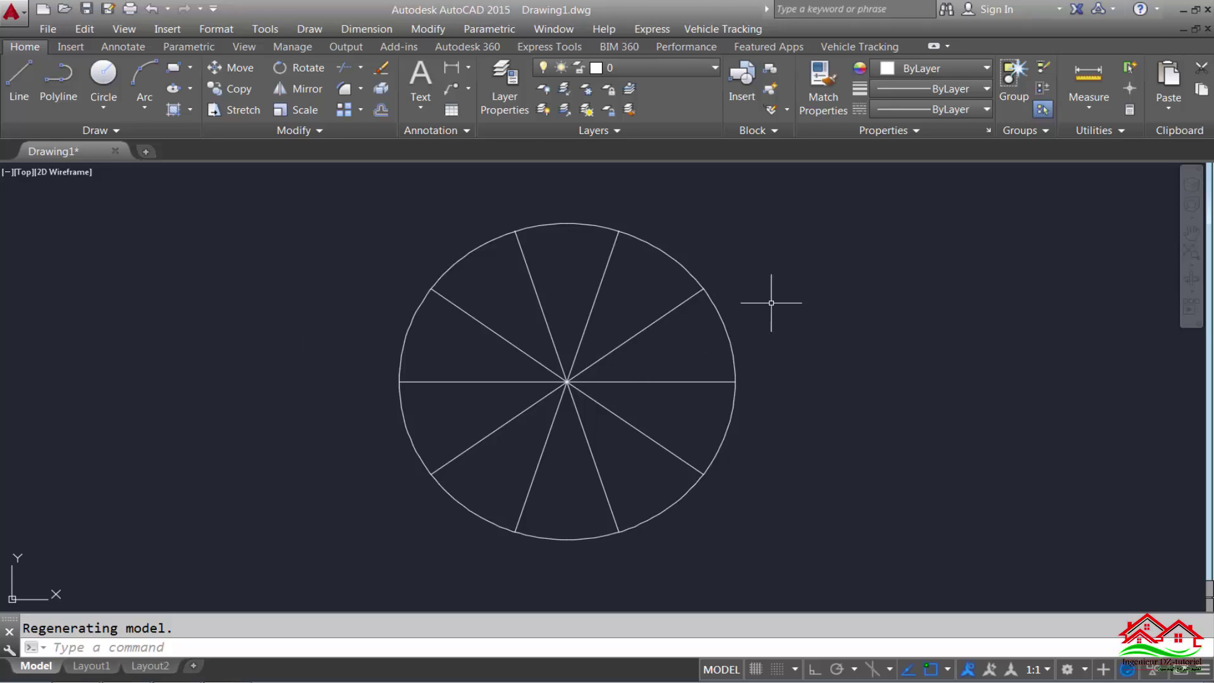
# - Run BOUNDARY and pick inside all ten sectors to make one polyline each
pyautogui.write('B')
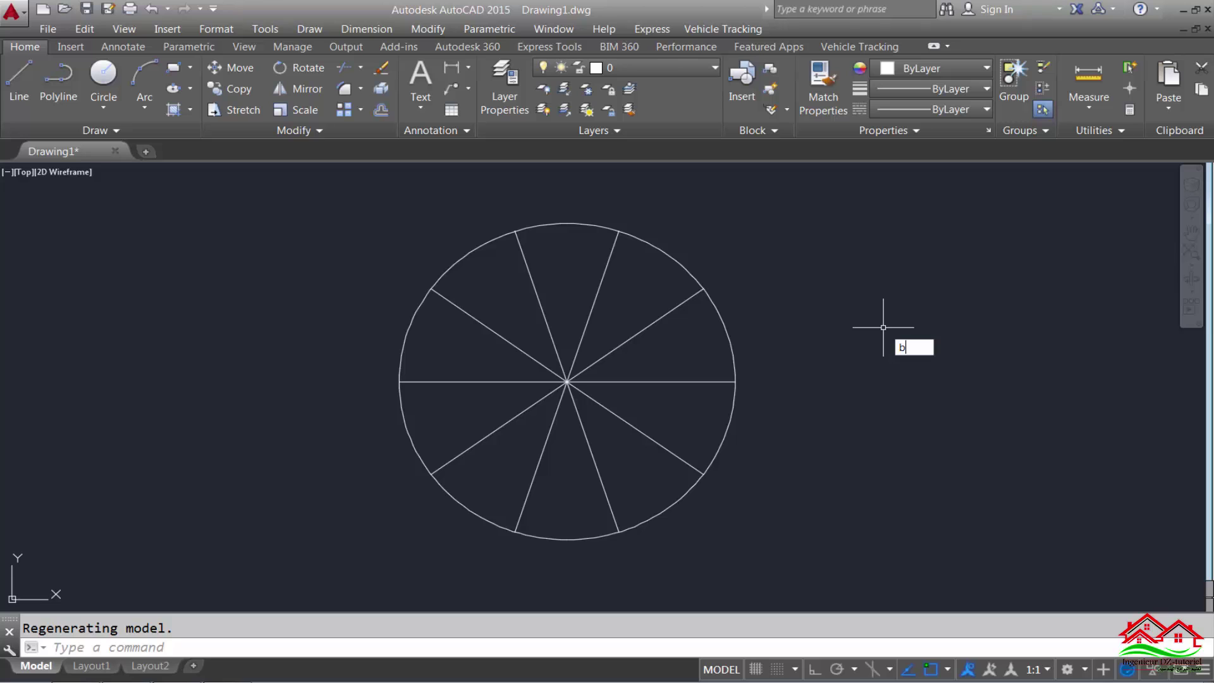
pyautogui.write('O')
pyautogui.press('Return')
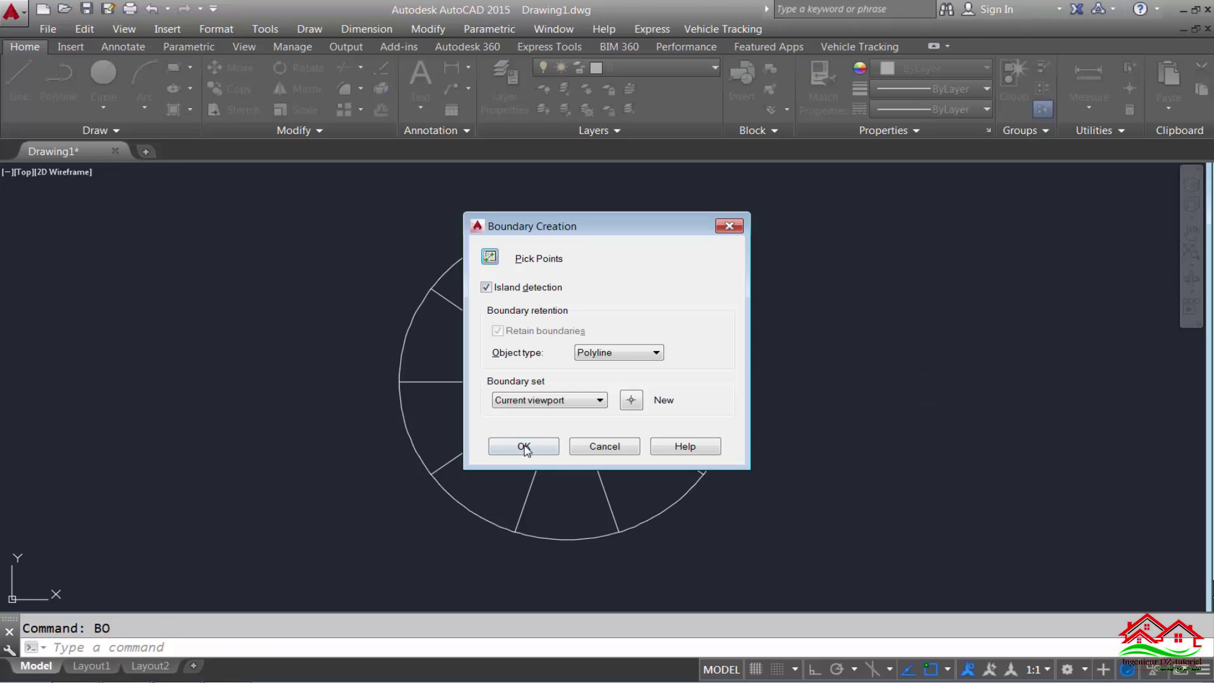
pyautogui.click(524, 447)
pyautogui.click(556, 496)
pyautogui.click(642, 472)
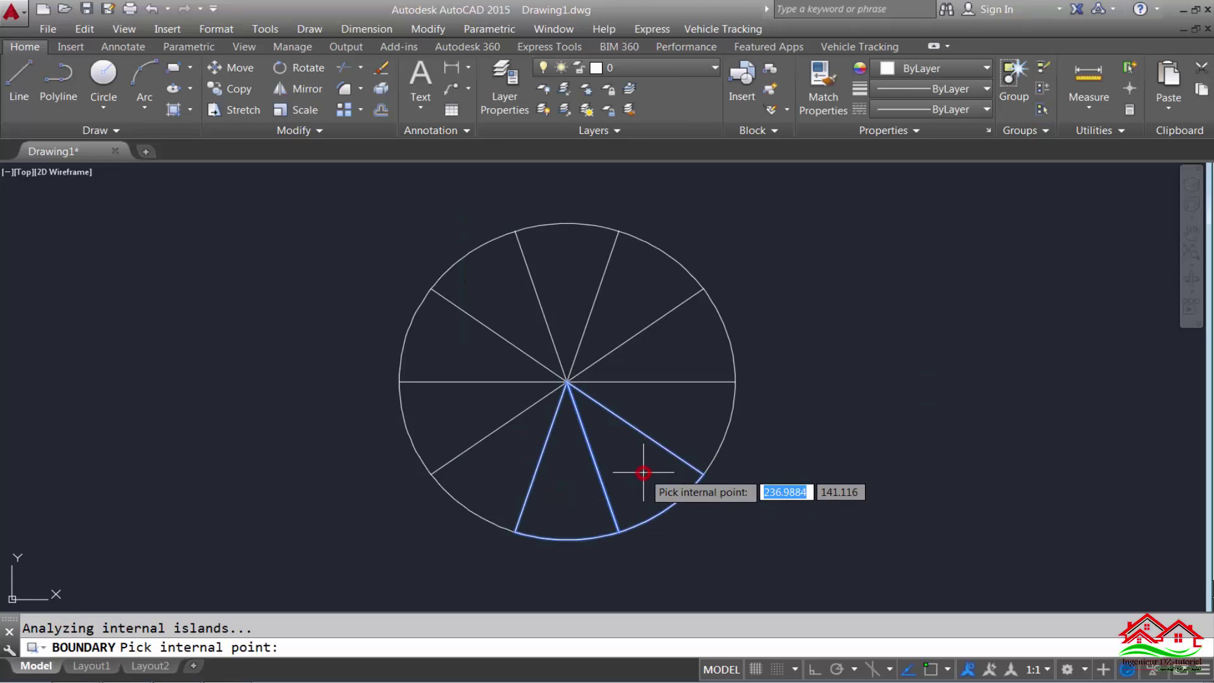
pyautogui.click(681, 414)
pyautogui.click(672, 347)
pyautogui.click(624, 302)
pyautogui.click(558, 285)
pyautogui.click(495, 290)
pyautogui.click(454, 345)
pyautogui.click(456, 403)
pyautogui.click(503, 466)
pyautogui.press('Return')
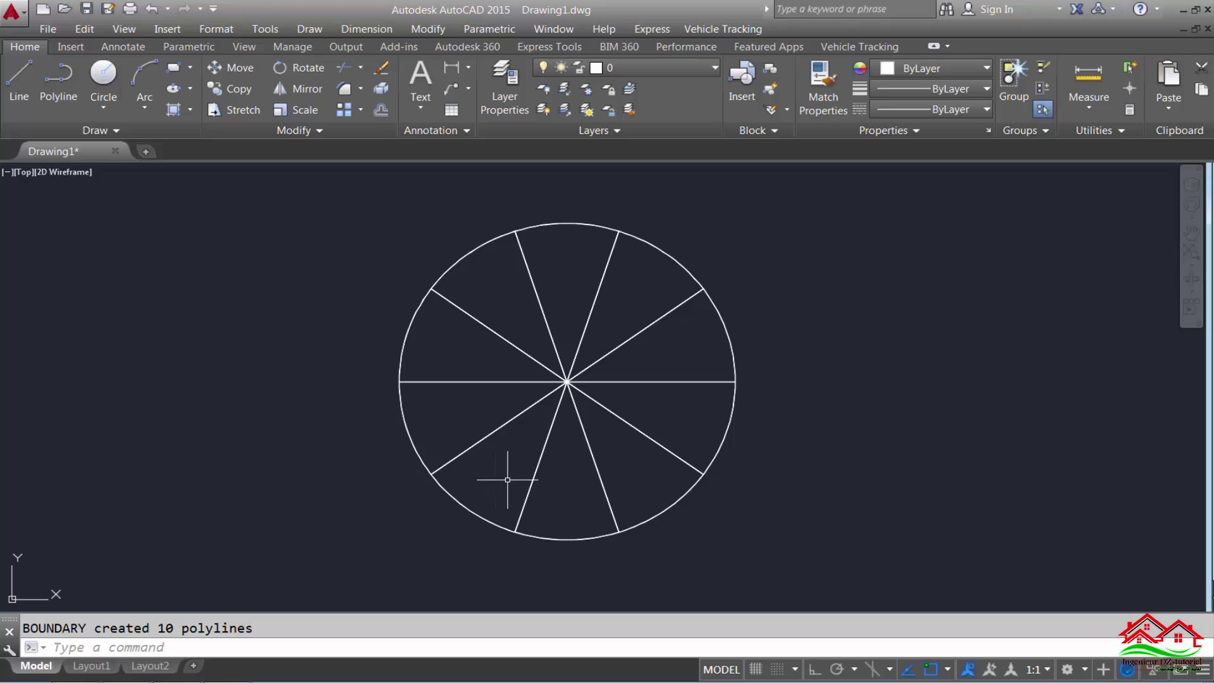
# - List the bottom sector's properties and copy its 'area 125.6637' line
pyautogui.click(531, 479)
pyautogui.write('LS')
pyautogui.press('Return')
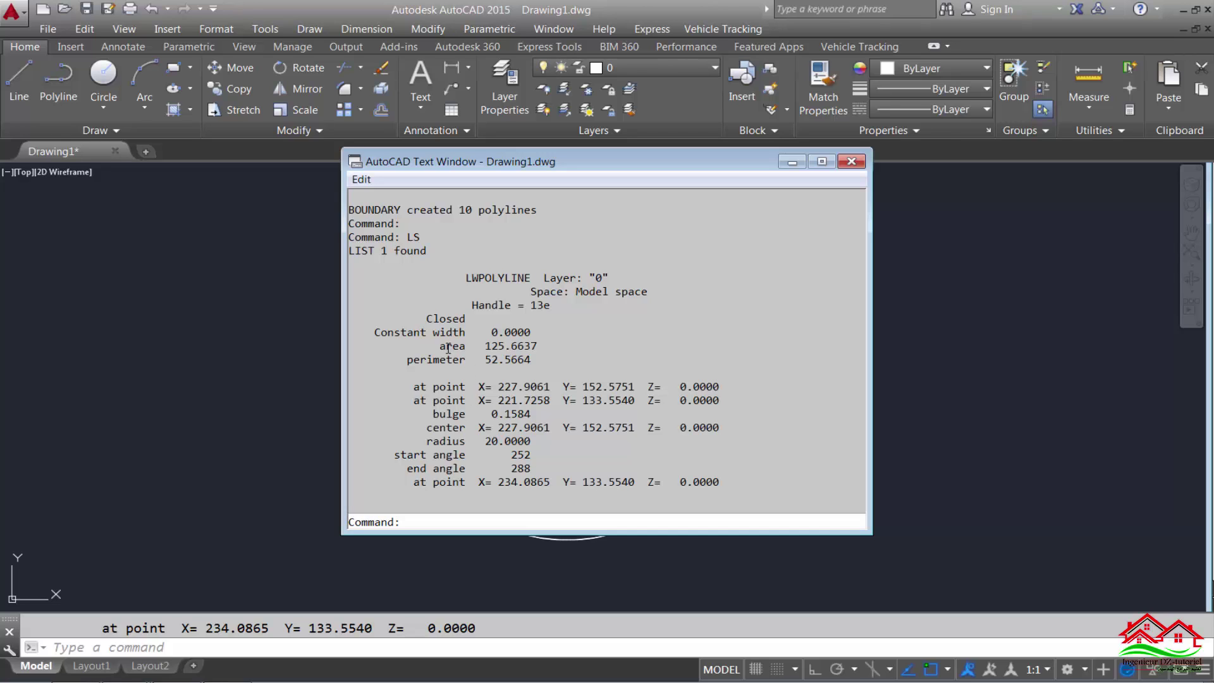
pyautogui.moveTo(437, 344); pyautogui.dragTo(540, 346)
pyautogui.click(556, 353)
pyautogui.moveTo(435, 347); pyautogui.dragTo(538, 347)
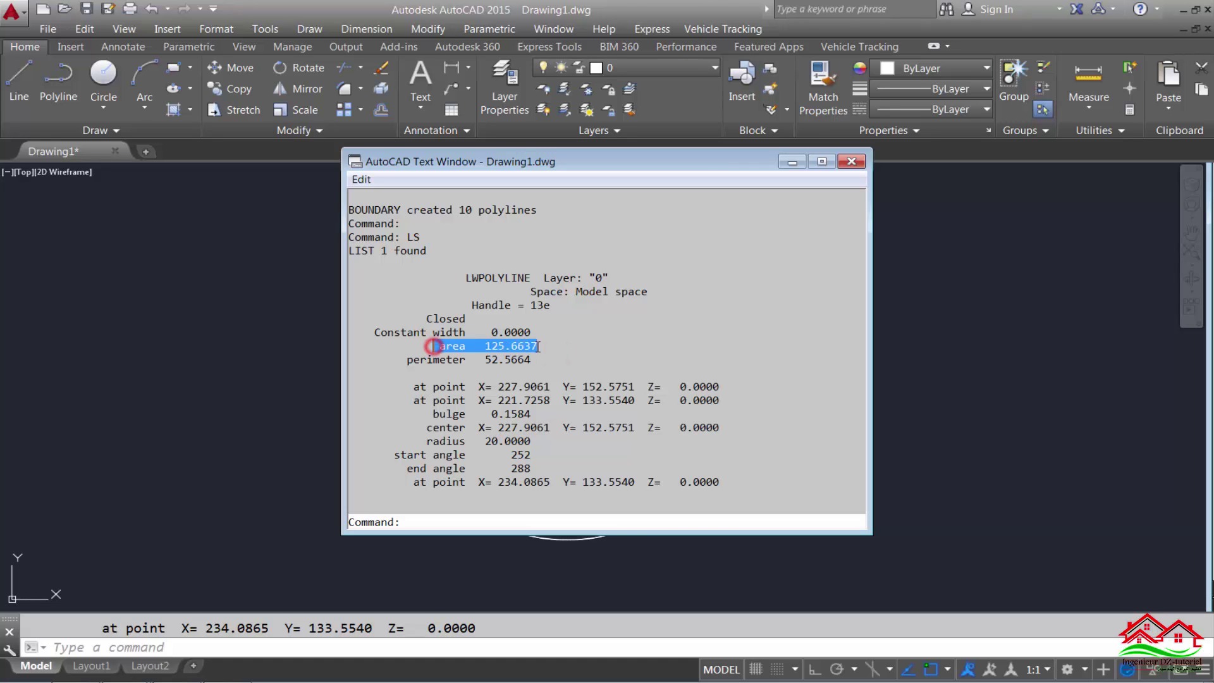
pyautogui.rightClick(519, 347)
pyautogui.click(557, 399)
pyautogui.click(852, 162)
# - Paste the area text into the drawing and move it left of the circle
pyautogui.hotkey('ctrl', 'v')
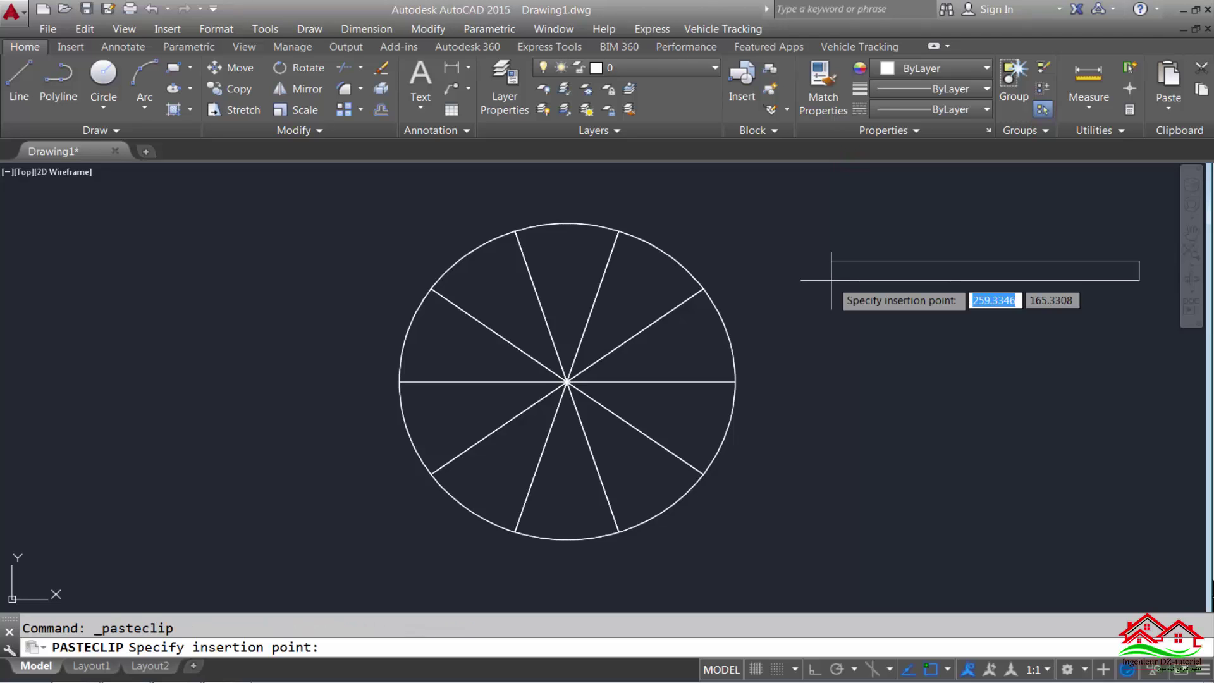
pyautogui.click(89, 301)
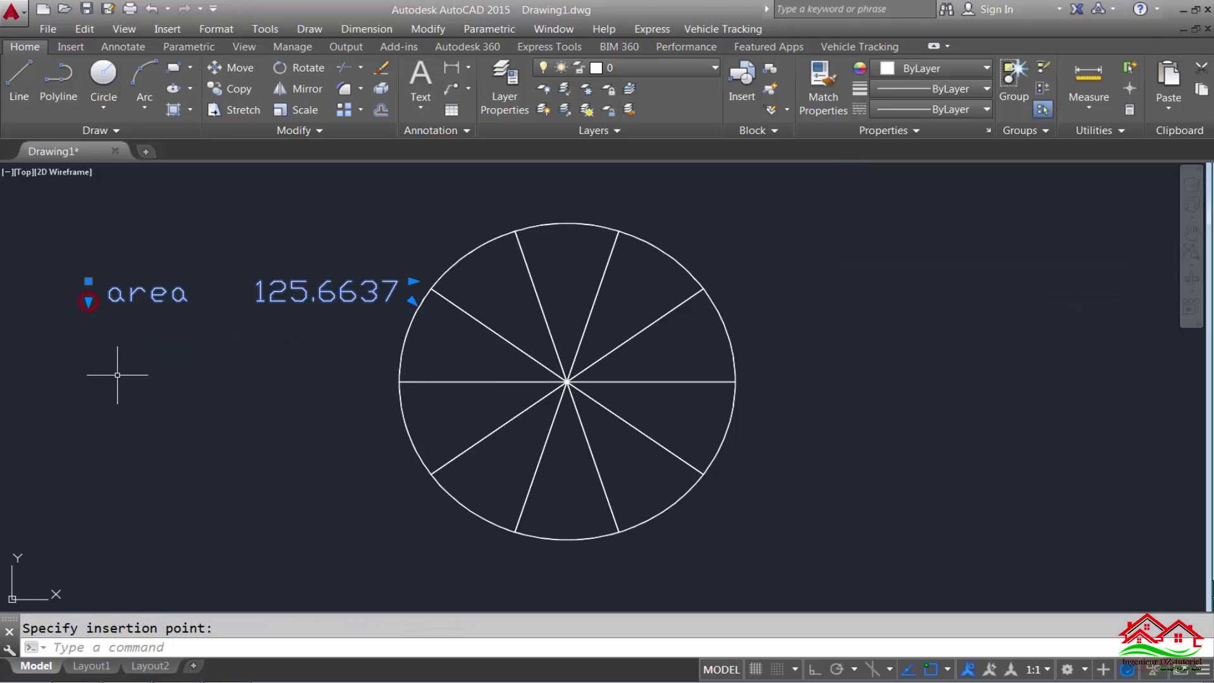
pyautogui.write('m')
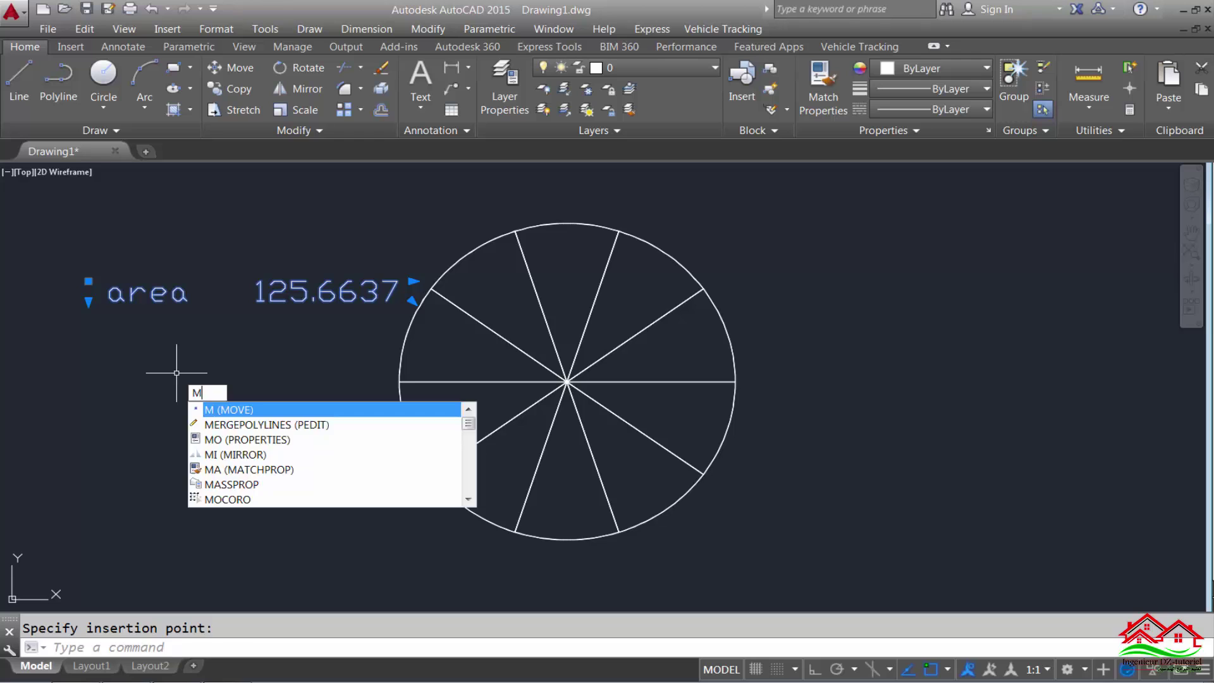
pyautogui.press('Return')
pyautogui.click(241, 362)
pyautogui.click(190, 414)
pyautogui.press('Escape')
pyautogui.moveTo(608, 426); pyautogui.dragTo(672, 412, button='middle')
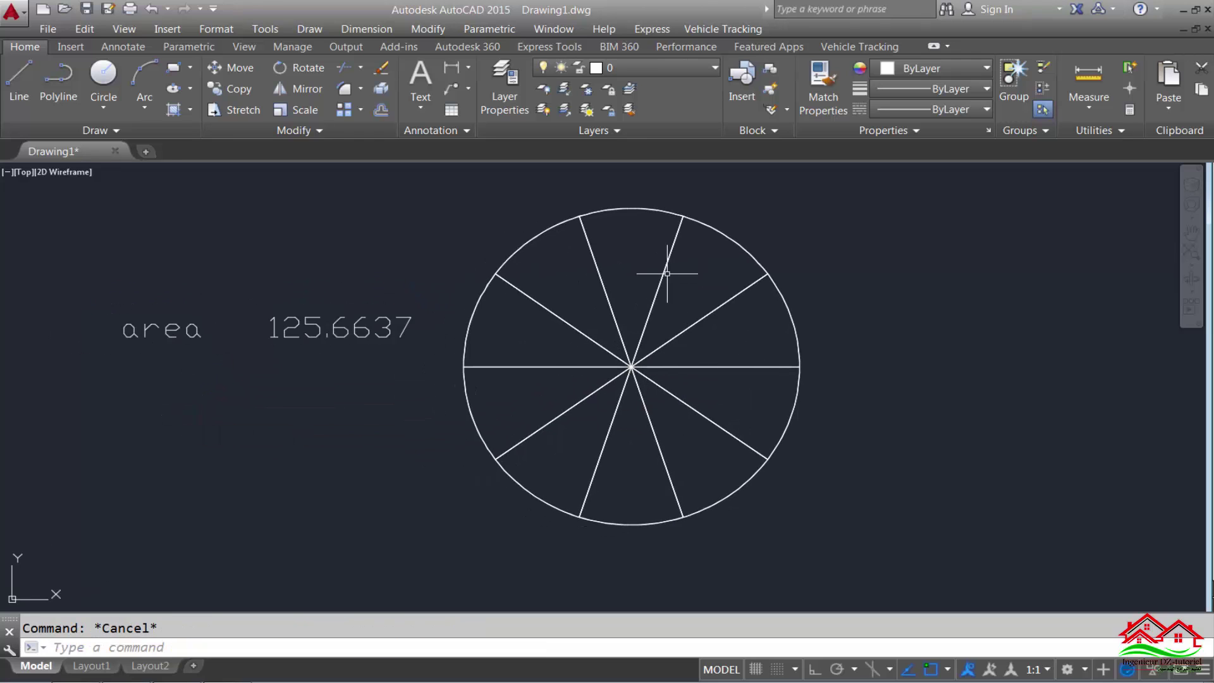
# - List the upper-right sector's properties, confirming its 125.6637 area
pyautogui.click(666, 270)
pyautogui.write('ls')
pyautogui.press('Return')
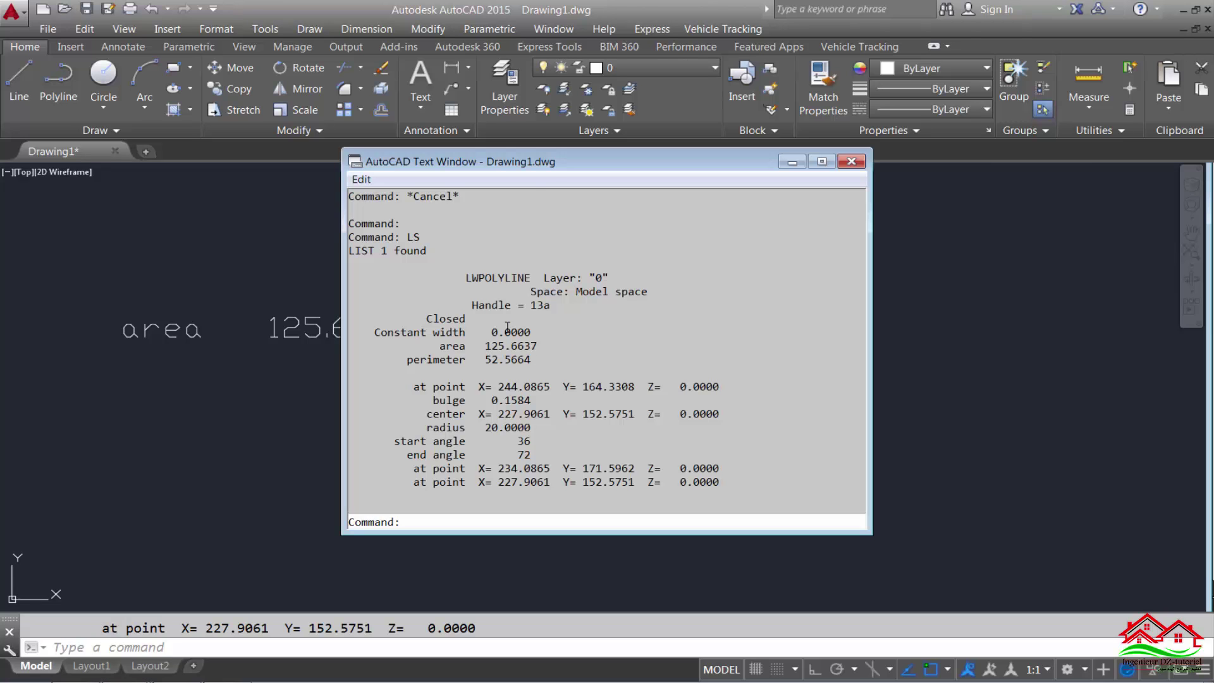
pyautogui.moveTo(552, 166); pyautogui.dragTo(659, 161)
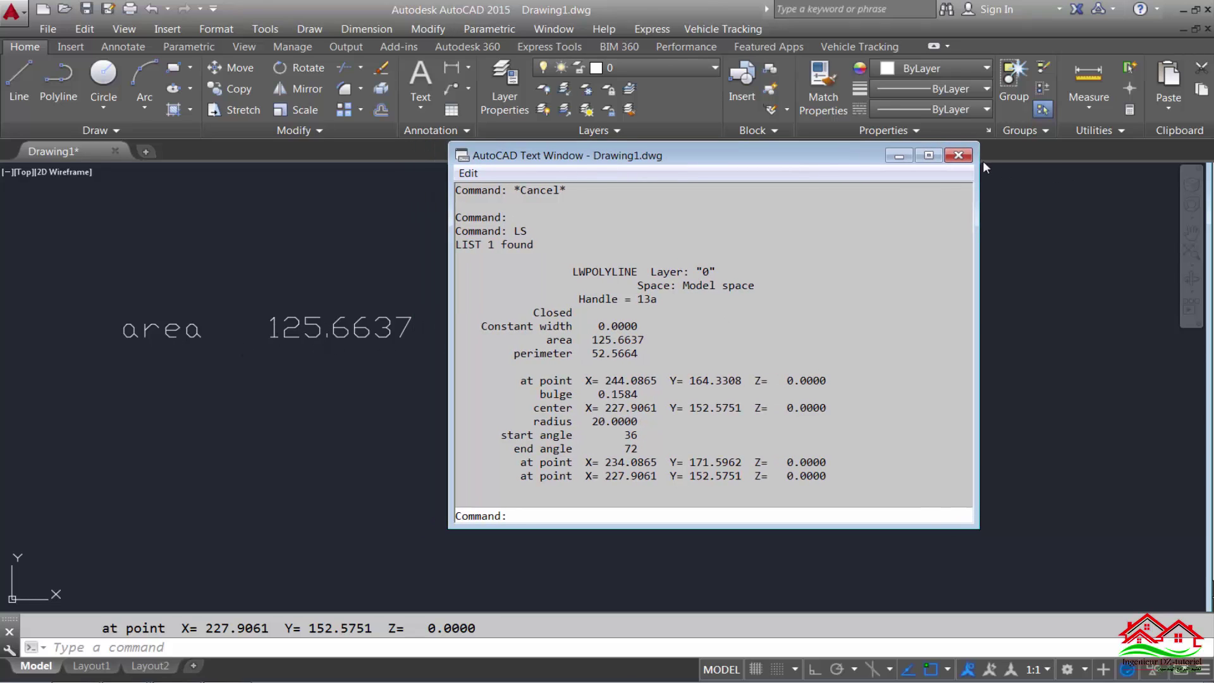
pyautogui.click(958, 156)
pyautogui.press('Escape')
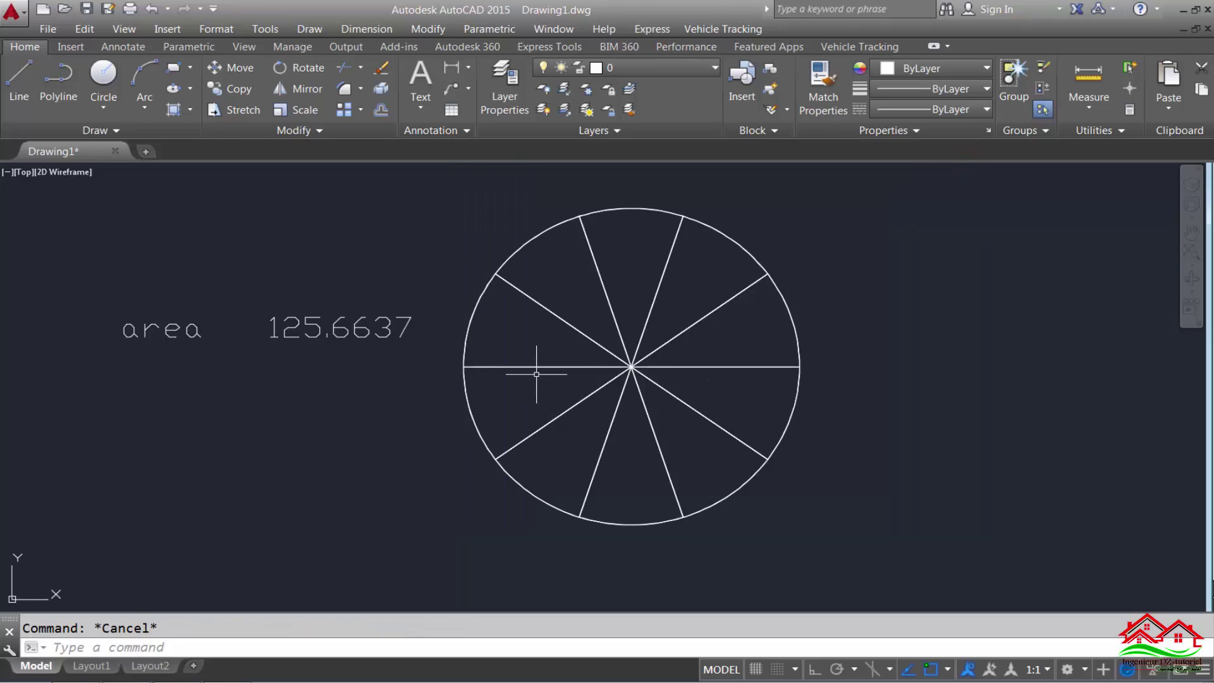
# - List the upper-left sector's properties and highlight its 125.6637 area value
pyautogui.click(566, 319)
pyautogui.write('ls')
pyautogui.press('Return')
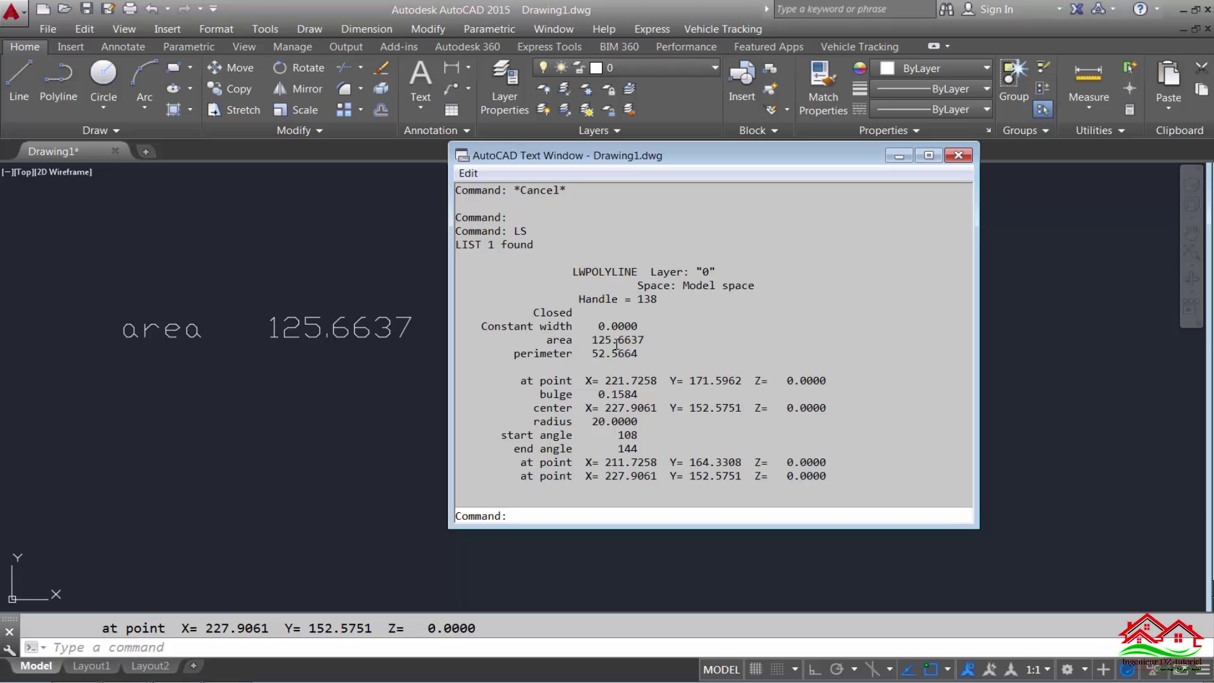
pyautogui.moveTo(618, 340); pyautogui.dragTo(649, 342)
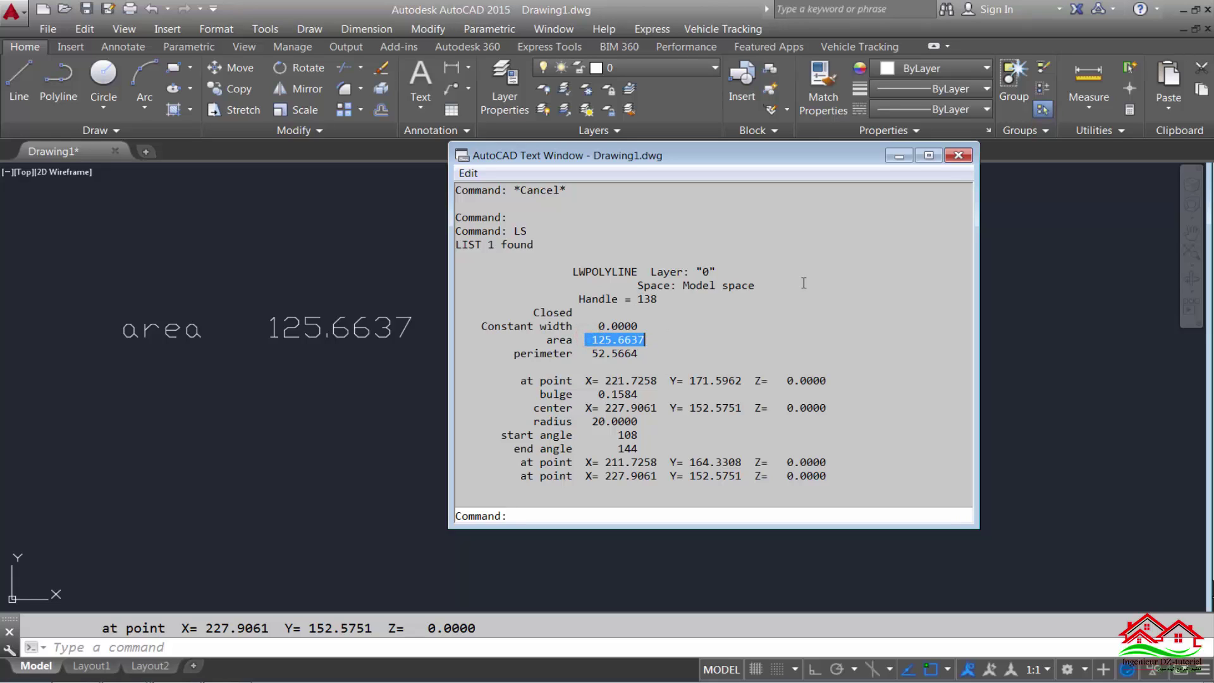
pyautogui.click(959, 156)
pyautogui.press('Escape')
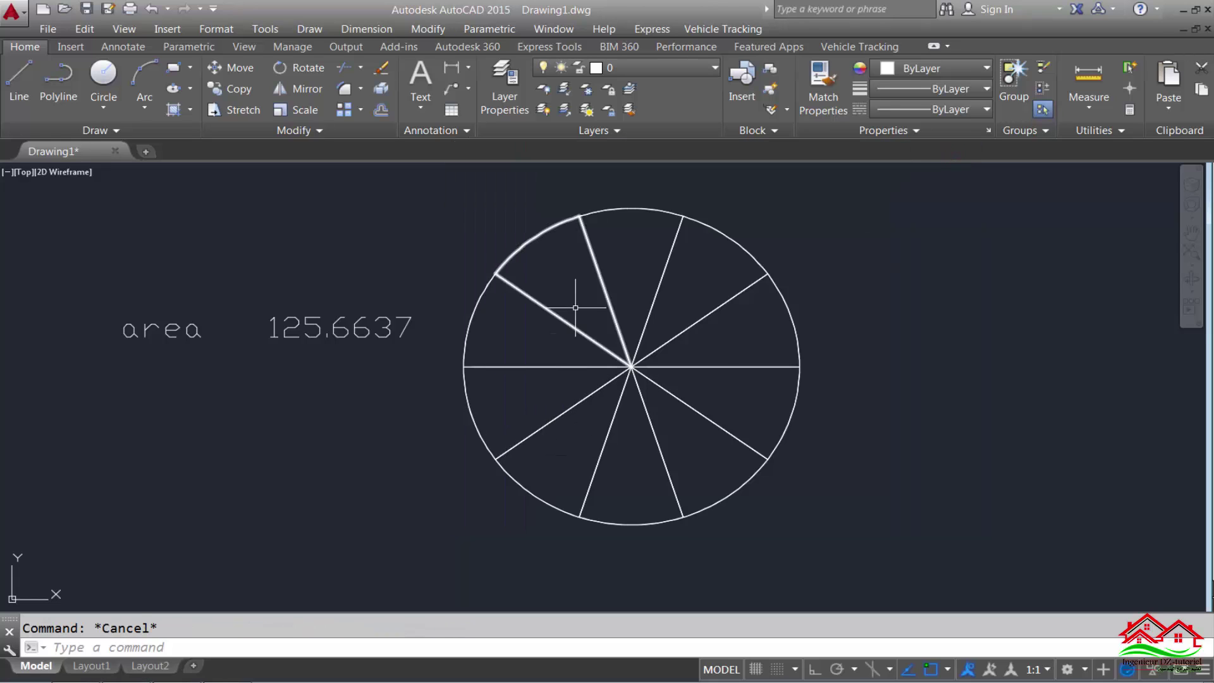
# - List the lower-right sector and highlight its 125.6637 area, leaving the listing open
pyautogui.click(715, 423)
pyautogui.write('ls')
pyautogui.press('Return')
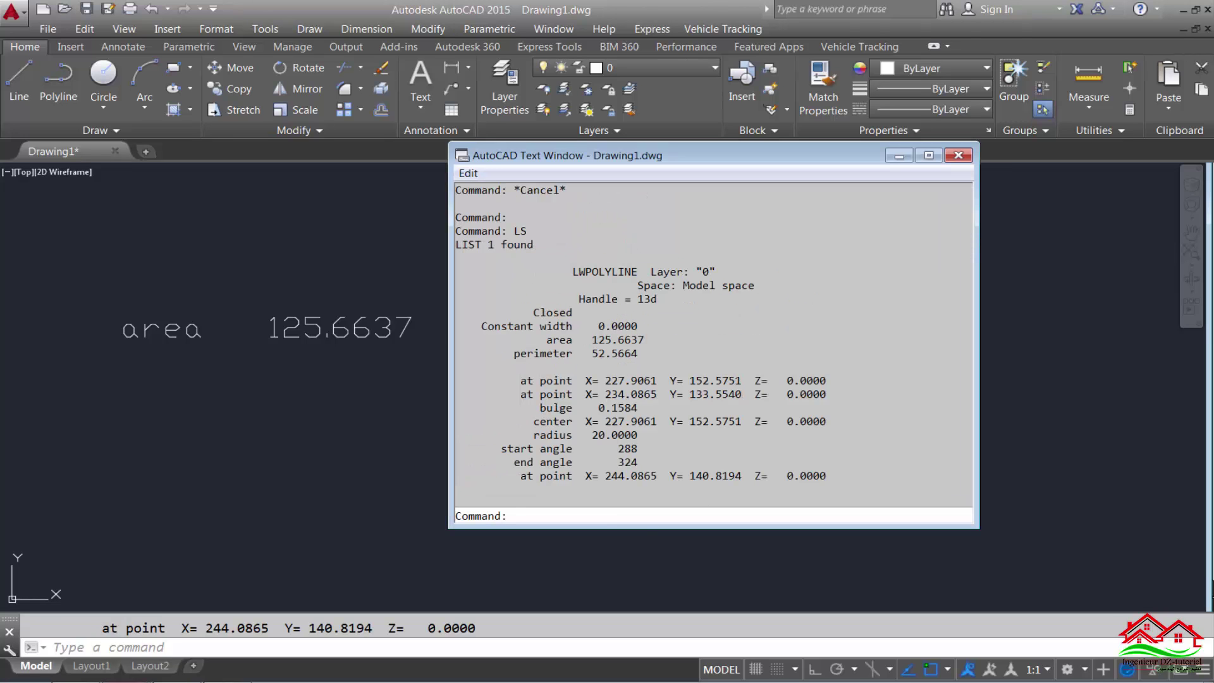
pyautogui.moveTo(588, 339); pyautogui.dragTo(644, 340)
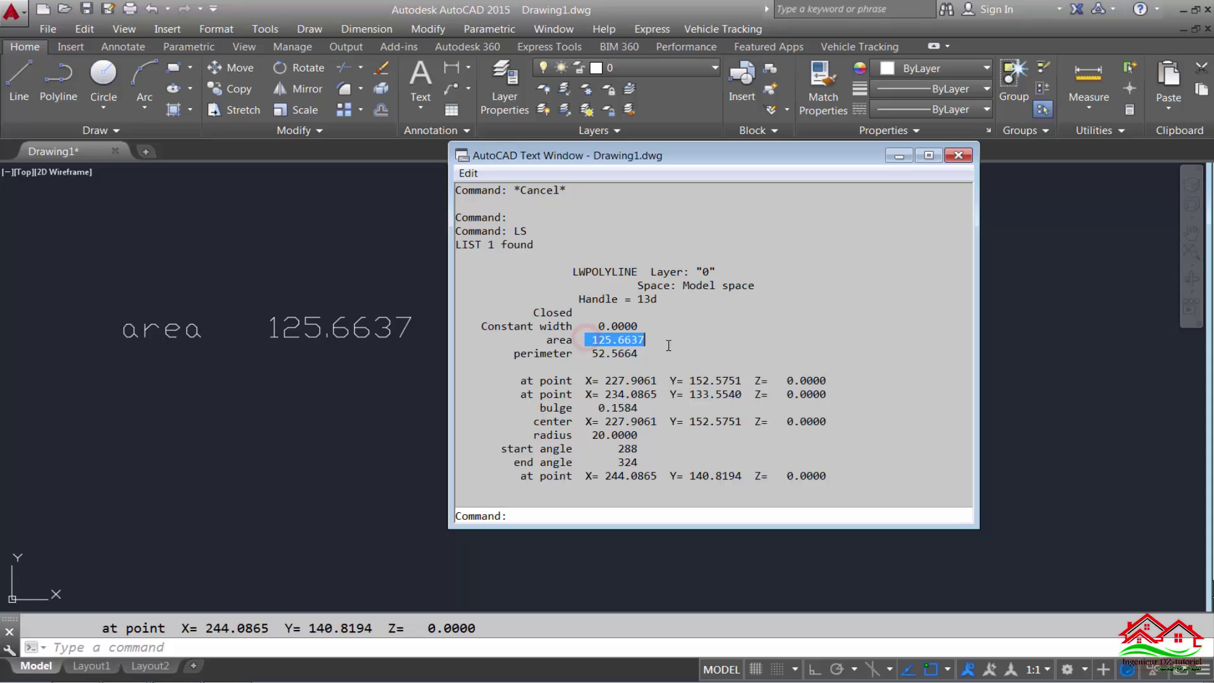